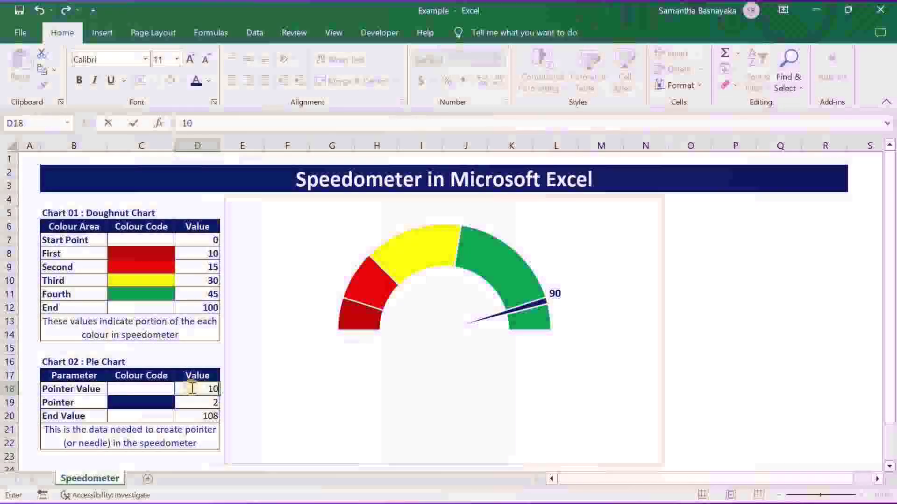
Step: Enter pointer values 10, 8 and finally 52 in D18 to watch the needle move
key(Return)
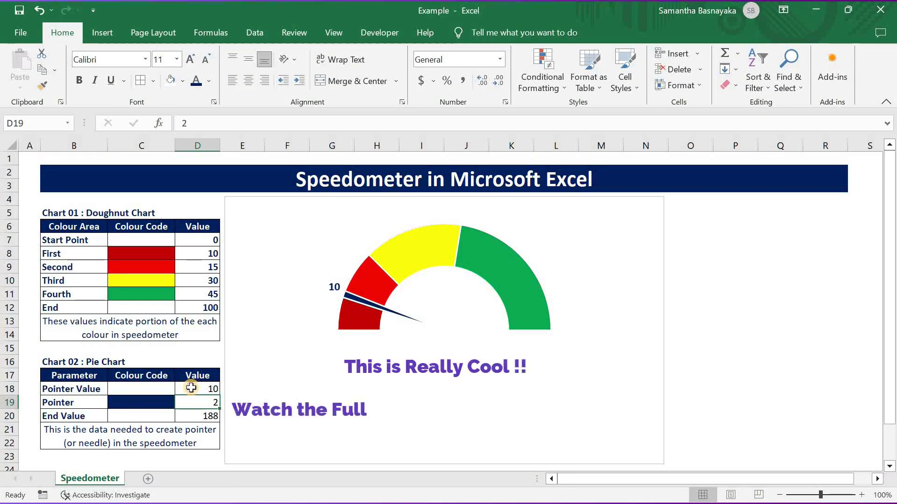
click(191, 388)
text(0)
key(Return)
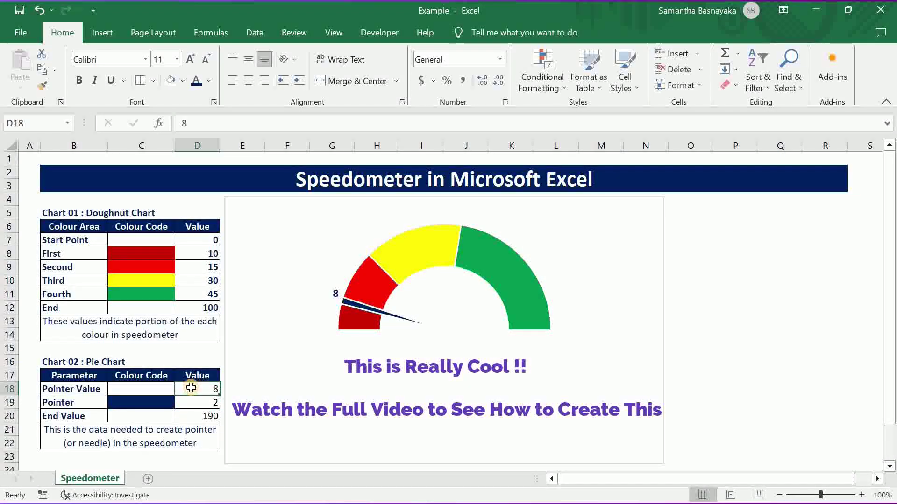
text(52)
key(Return)
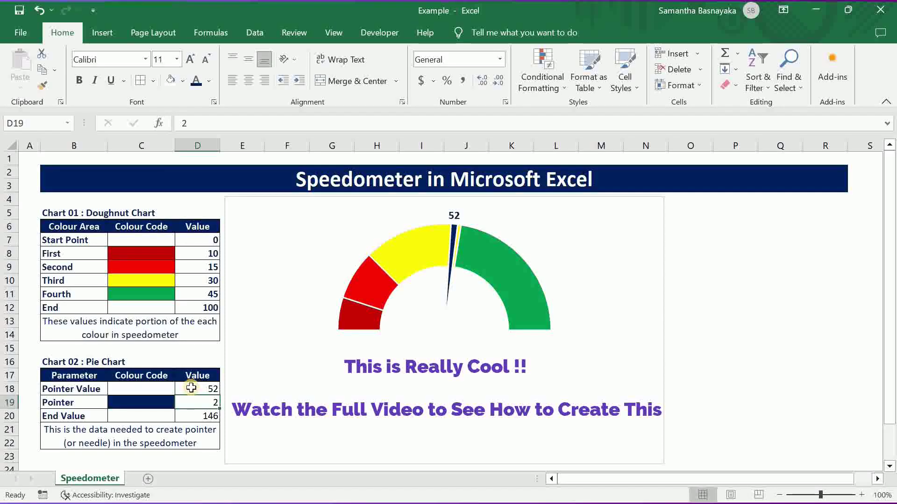
click(153, 182)
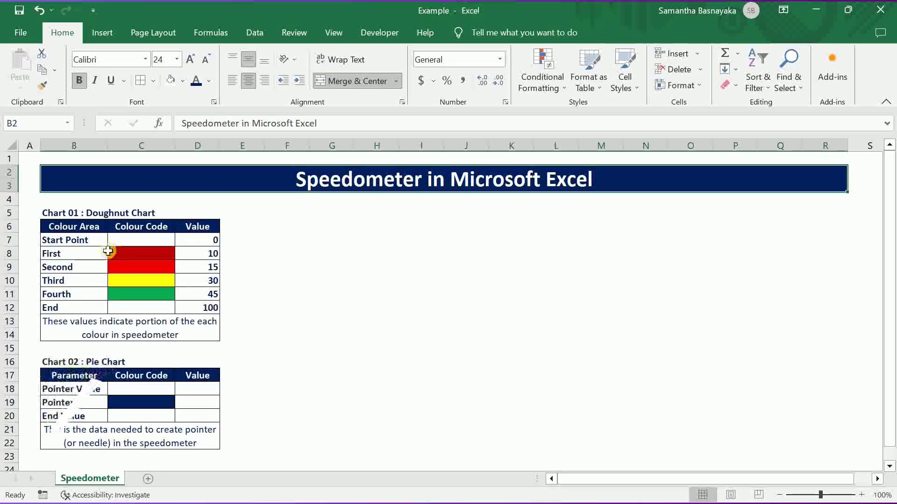
drag(98, 241, 195, 309)
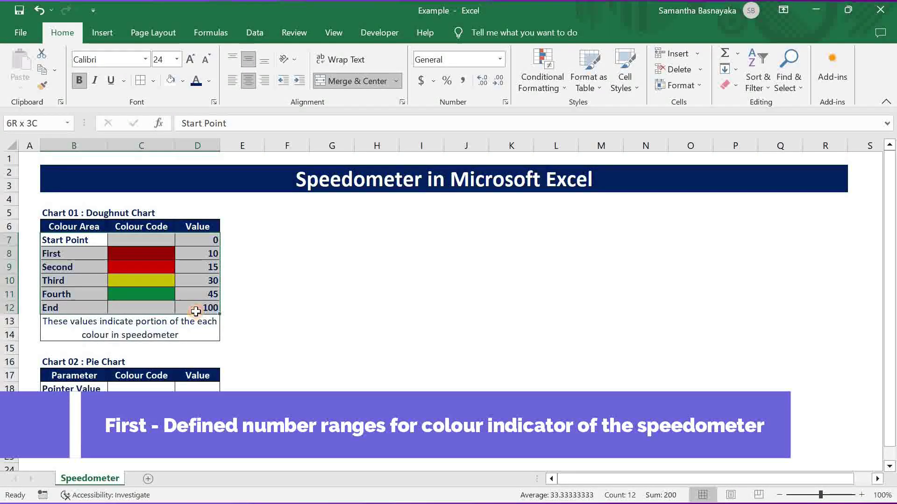
click(187, 338)
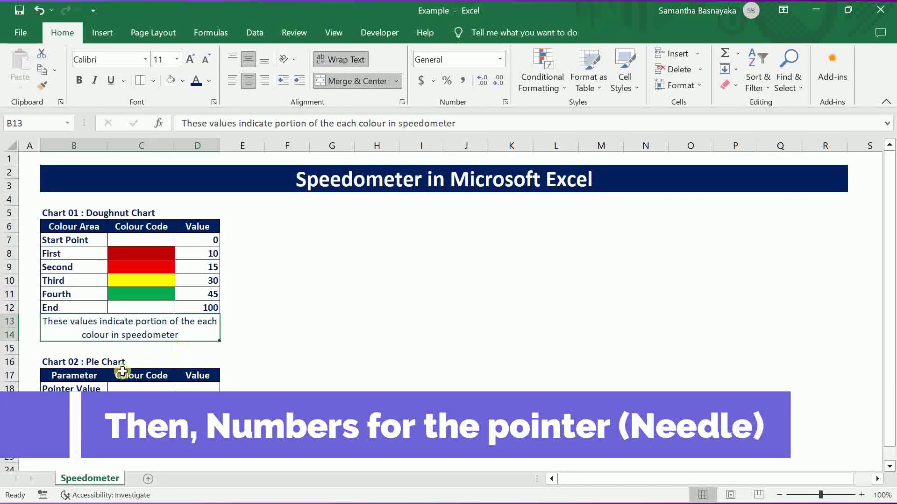
drag(75, 388, 70, 415)
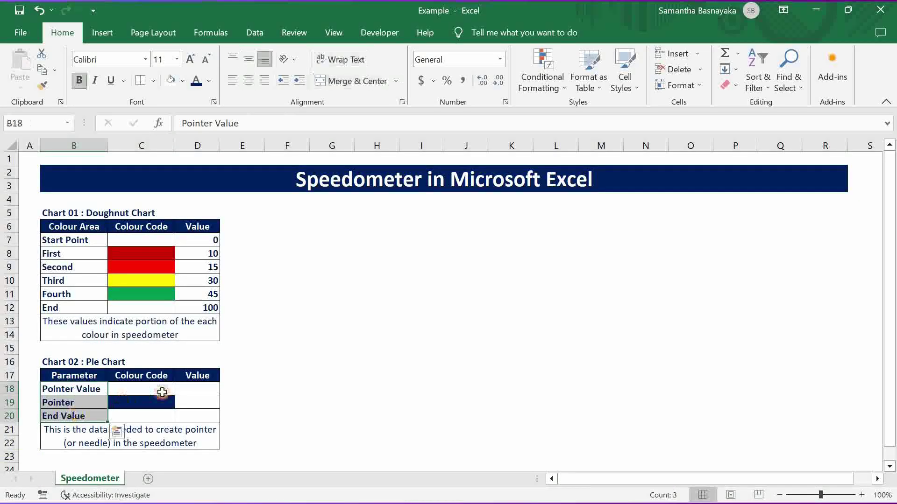
drag(193, 395, 191, 416)
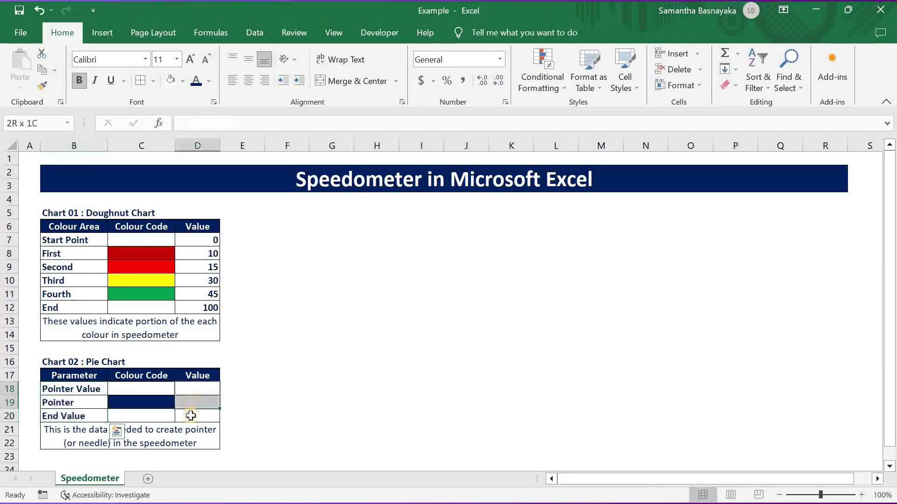
click(91, 439)
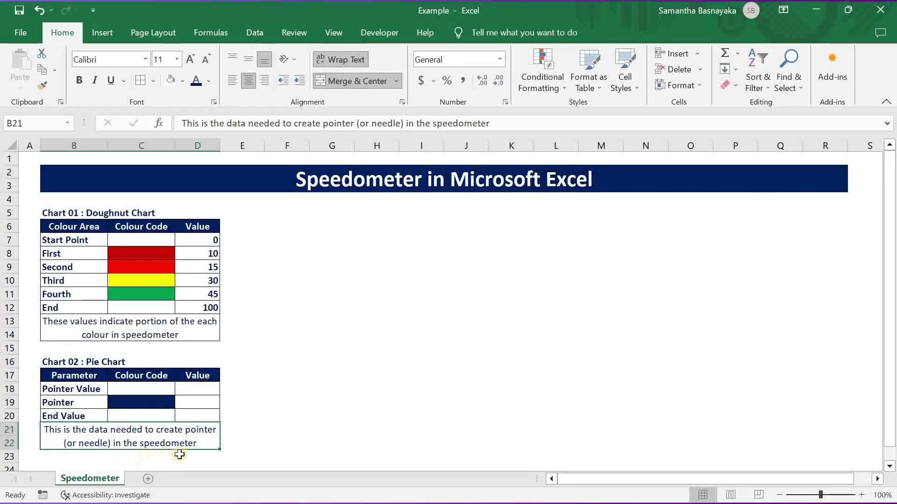
click(259, 183)
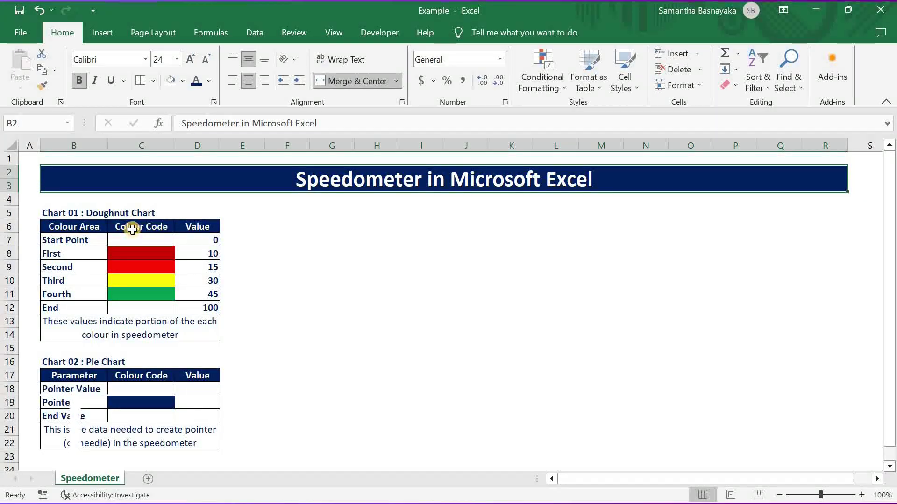
Step: Insert a doughnut chart from the colour labels B6:B12 and values D6:D12
drag(90, 227, 90, 307)
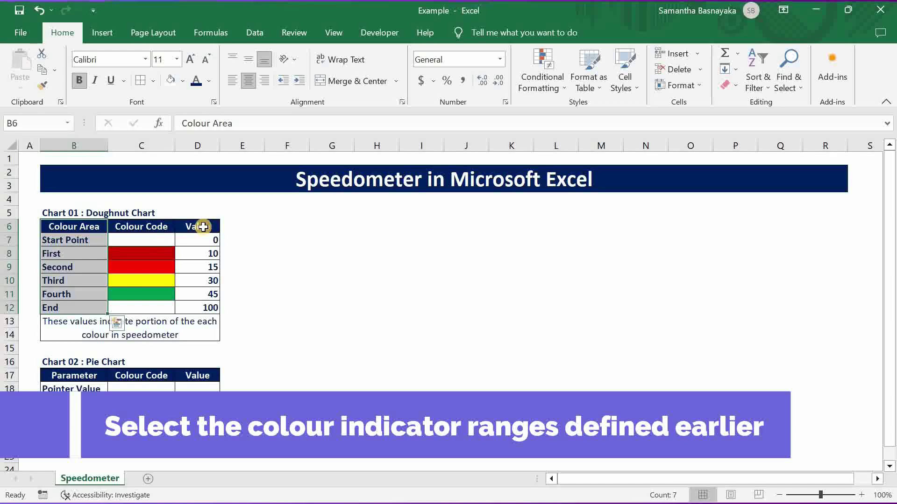
drag(203, 226, 206, 307)
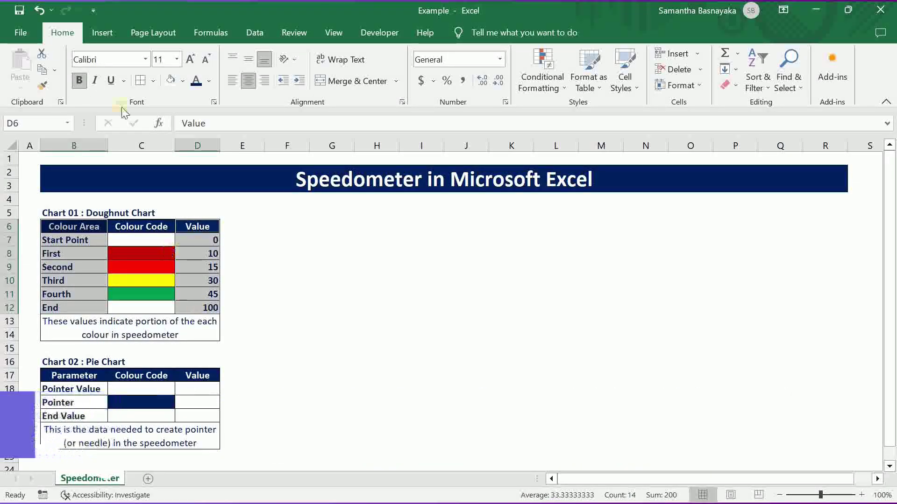
click(106, 32)
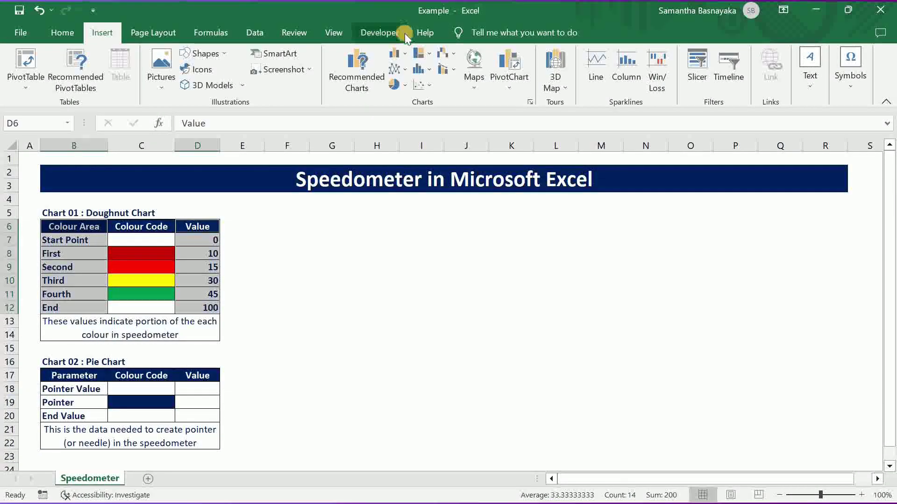
click(403, 84)
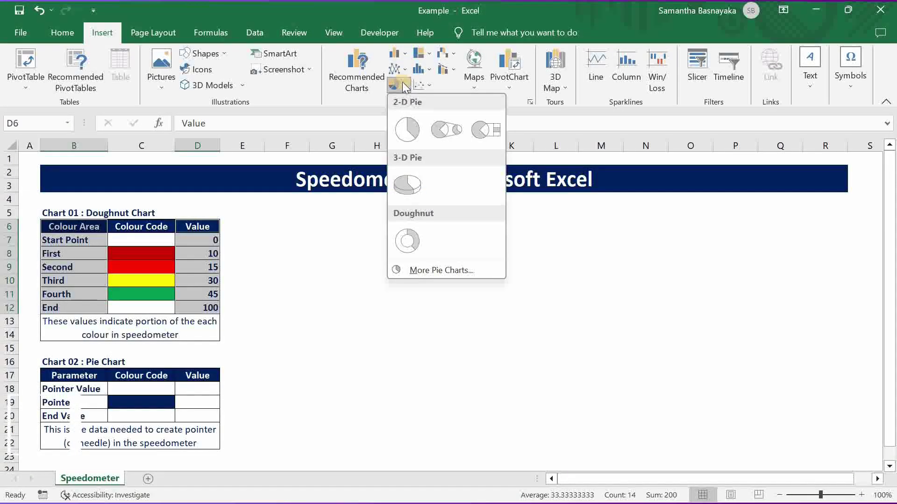
click(406, 242)
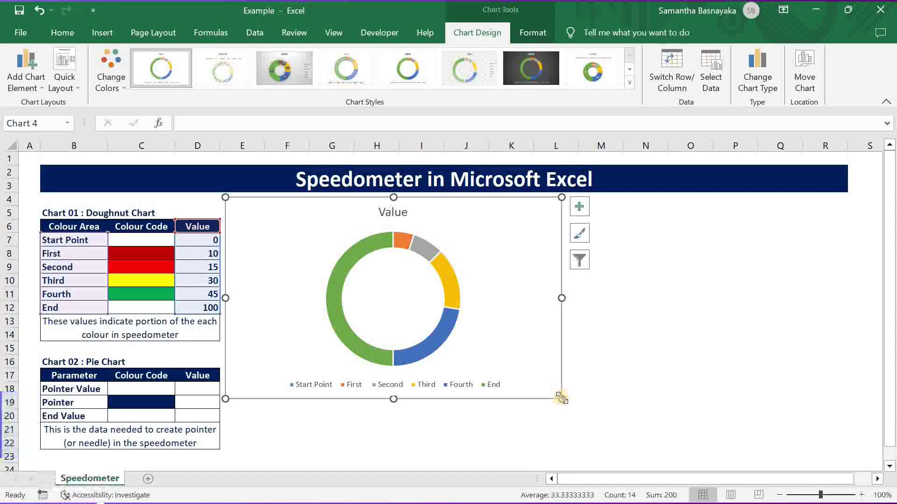
Step: Enlarge the doughnut chart beside the tables and delete its title and legend
mouse_move(562, 399)
mouse_down()
mouse_move(647, 425)
mouse_move(663, 464)
mouse_up()
click(729, 346)
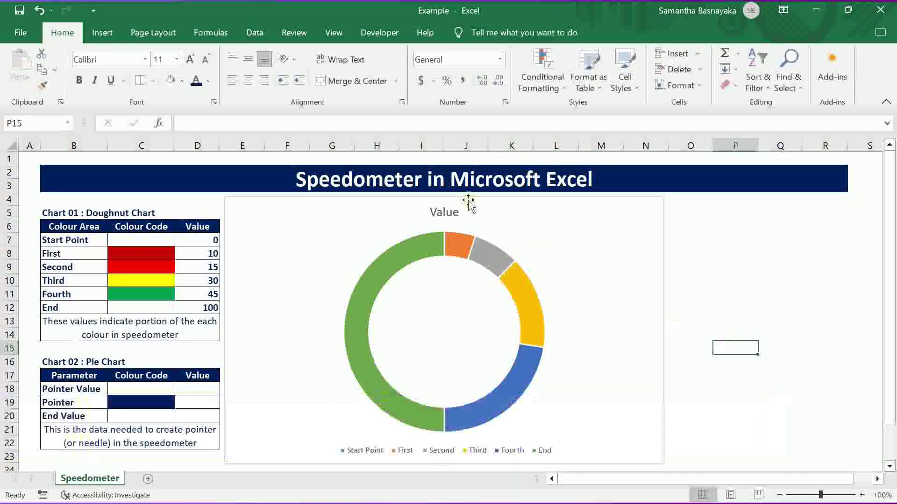
click(447, 213)
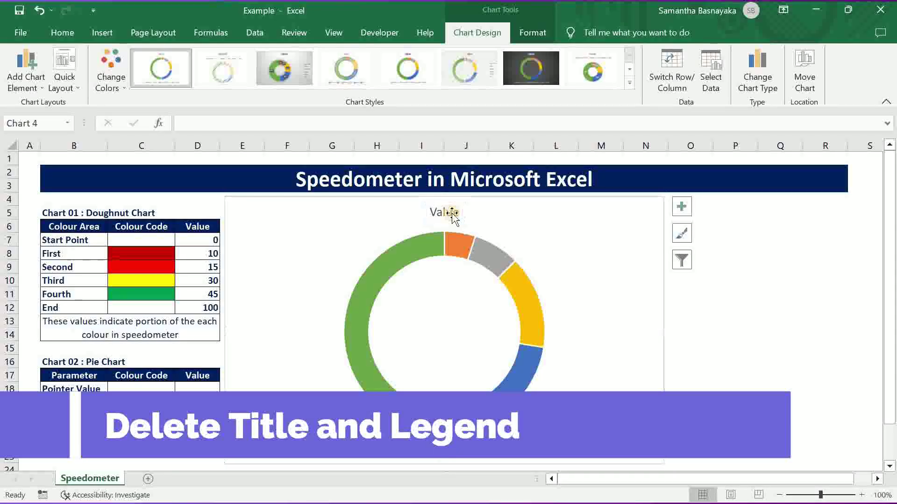
key(Delete)
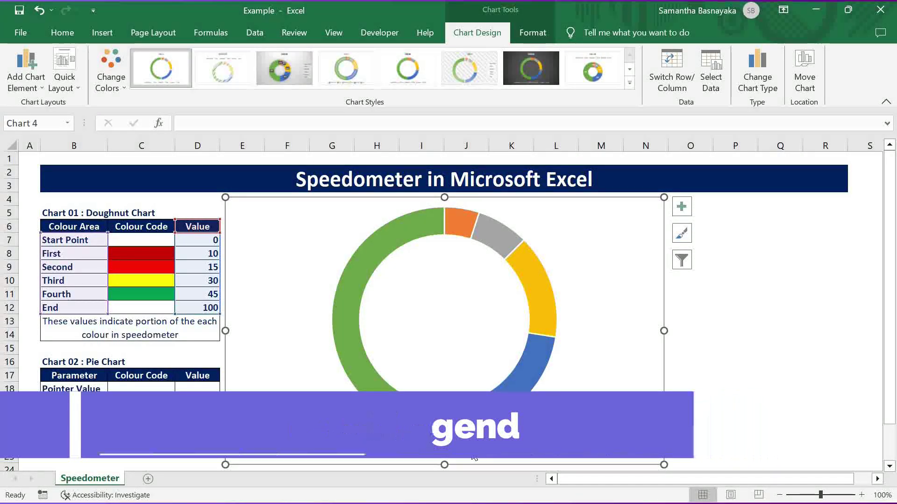
click(473, 450)
key(Delete)
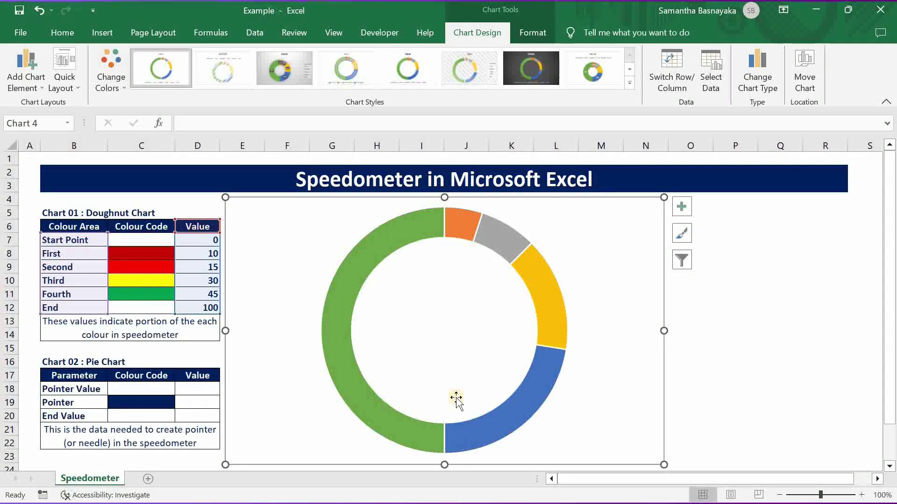
Step: Set the doughnut series' angle of first slice to 270°
right_click(432, 220)
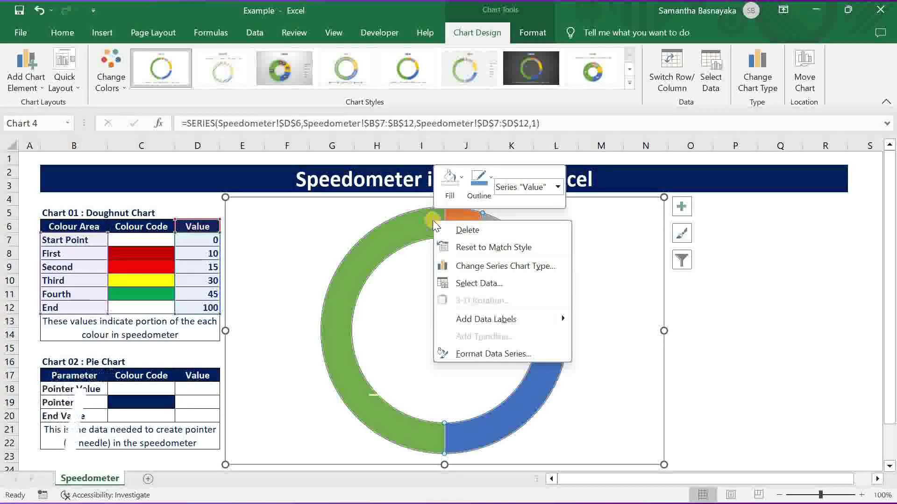
click(472, 354)
click(839, 261)
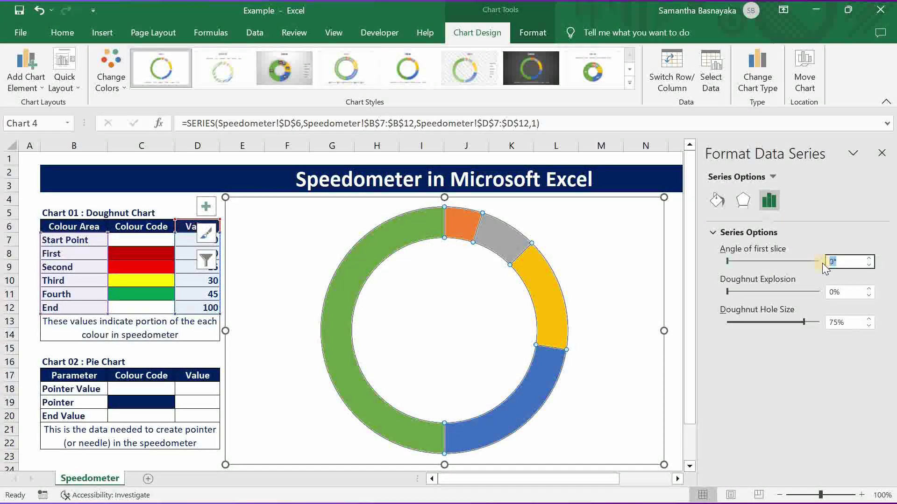
text(27)
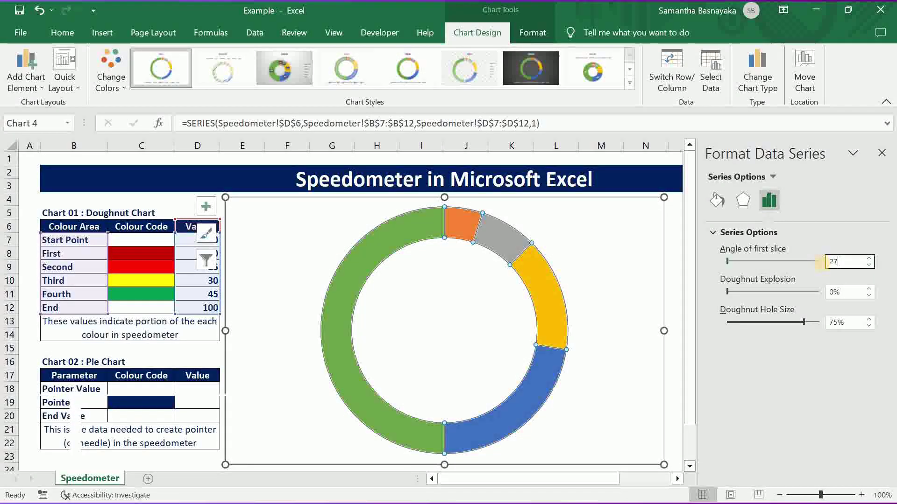
text(0)
key(Tab)
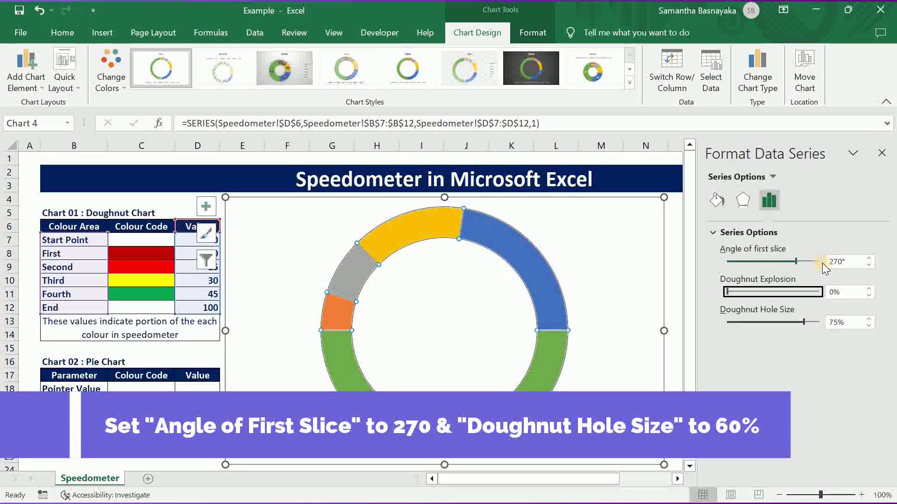
Step: Reduce the doughnut hole size to 60% to thicken the ring
click(869, 326)
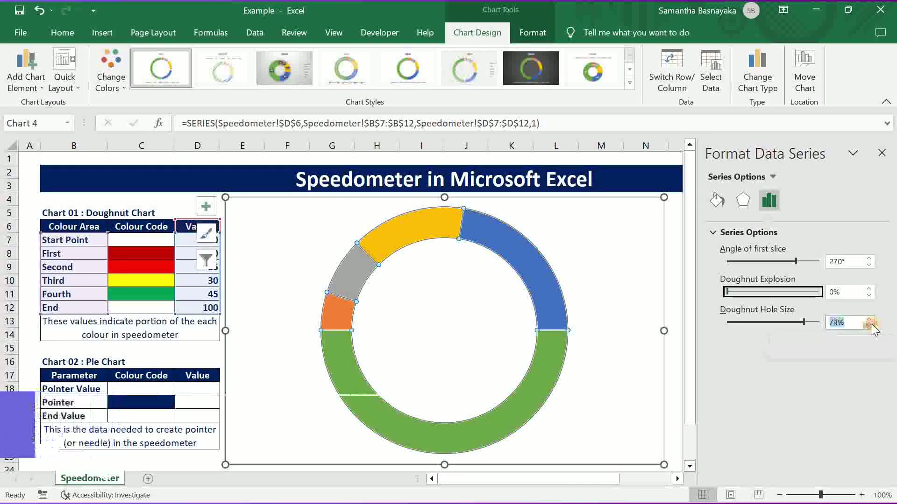
click(869, 326)
click(869, 326)
click(868, 326)
click(869, 326)
click(868, 326)
click(868, 326)
click(869, 326)
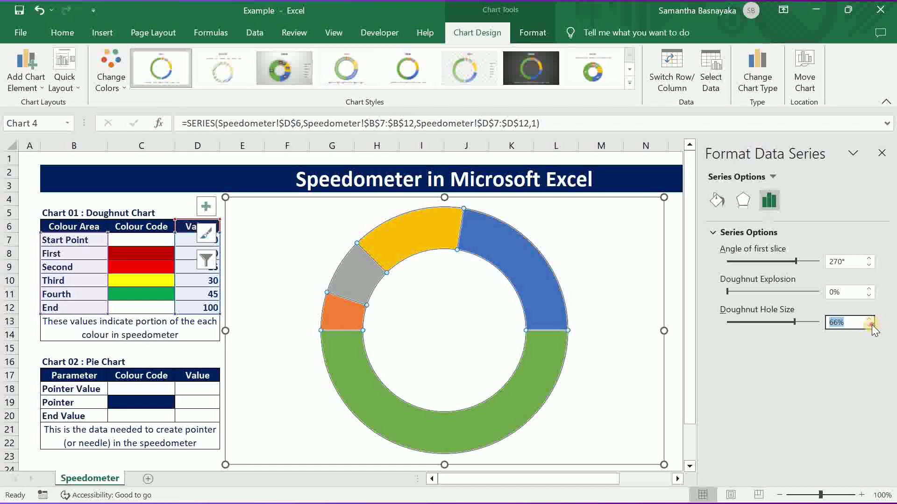
click(870, 326)
click(869, 325)
click(870, 326)
click(869, 326)
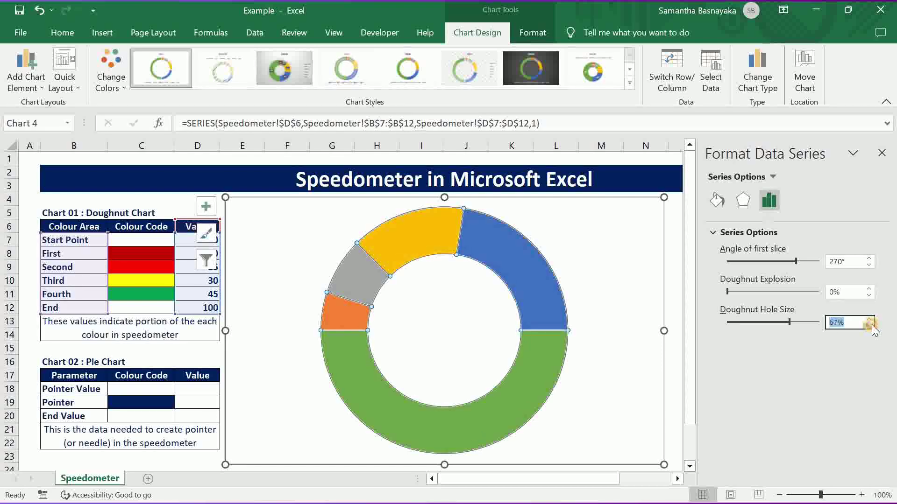
click(870, 326)
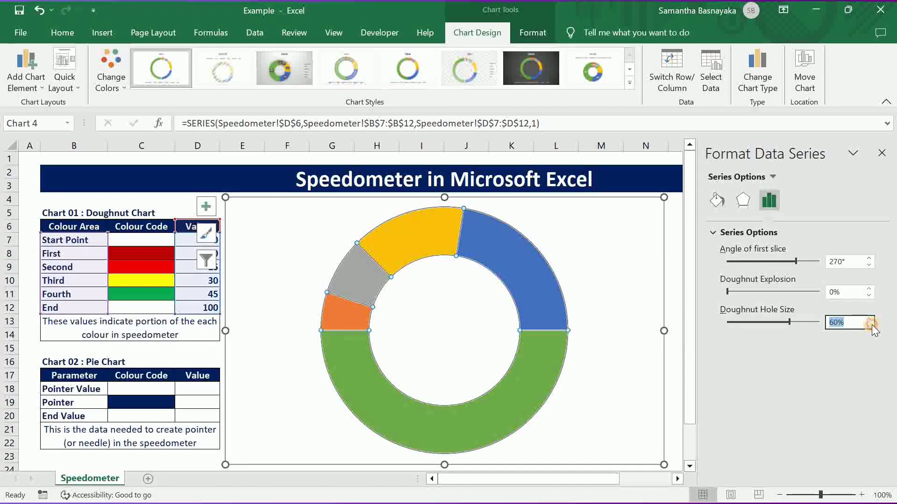
click(680, 327)
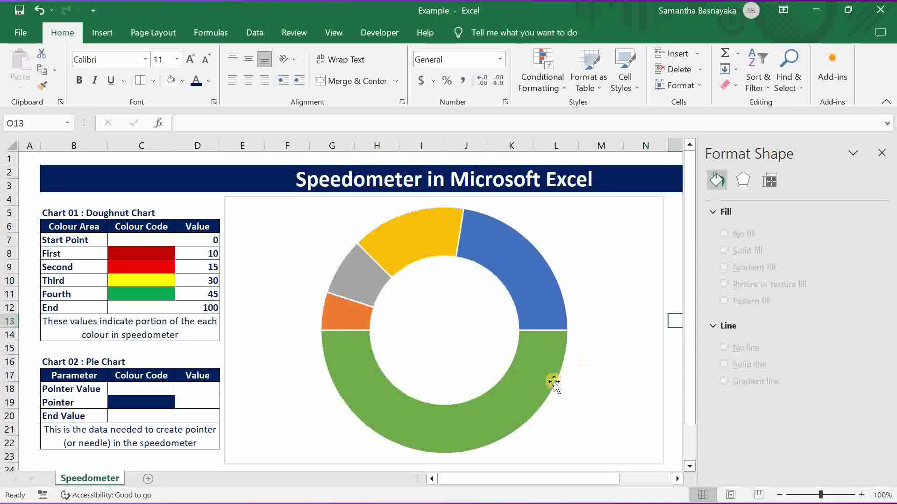
Step: Give the large End slice No fill to hide the bottom half
click(537, 392)
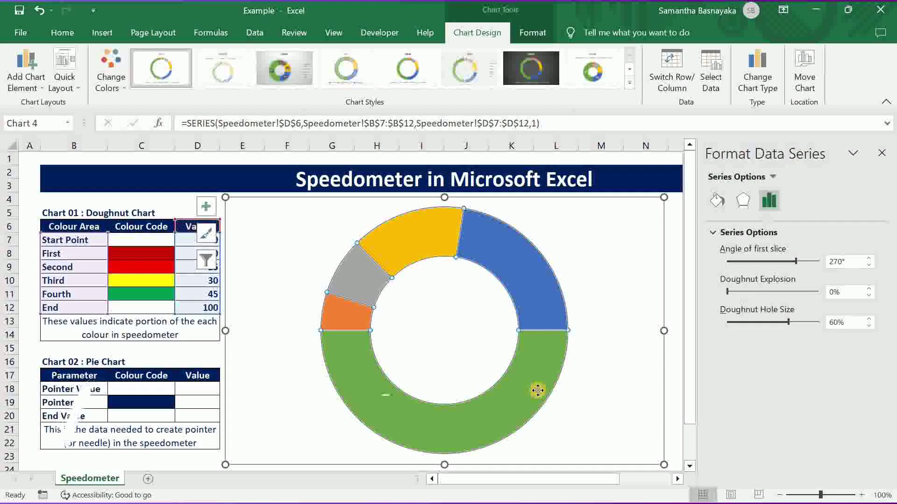
click(538, 391)
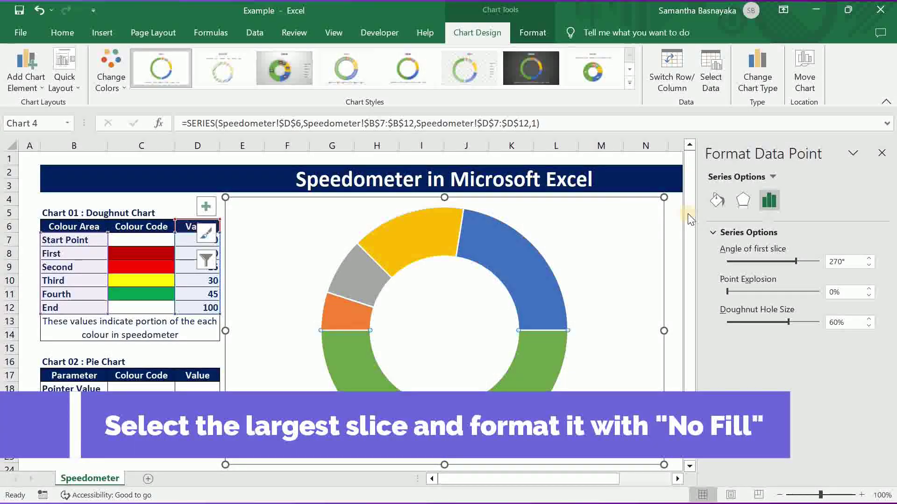
click(716, 204)
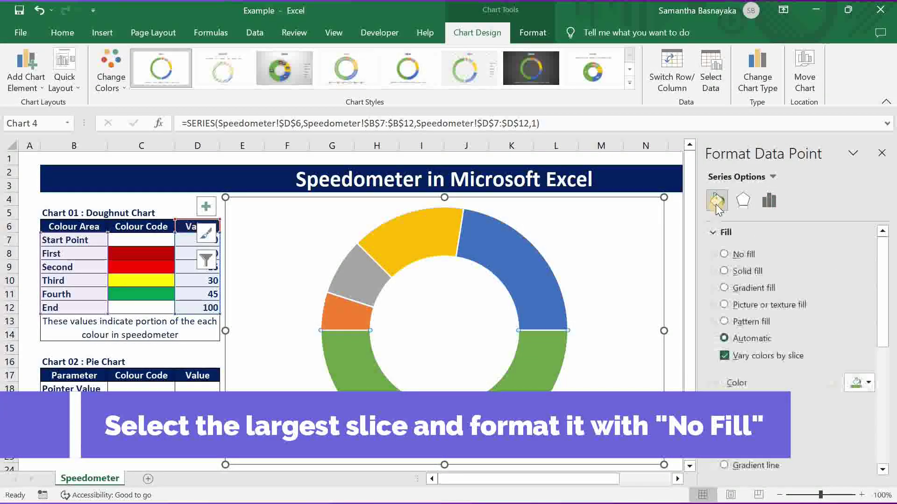
click(724, 255)
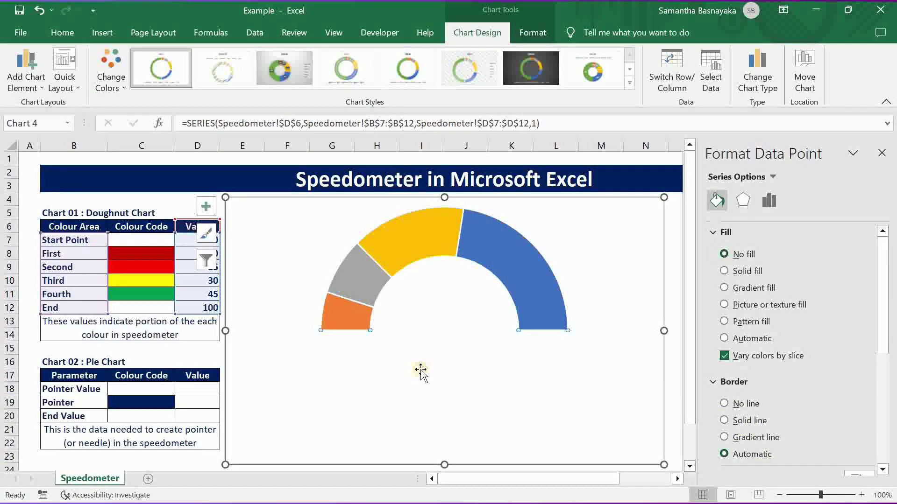
Step: Colour the first two gauge bands dark red and red
click(343, 321)
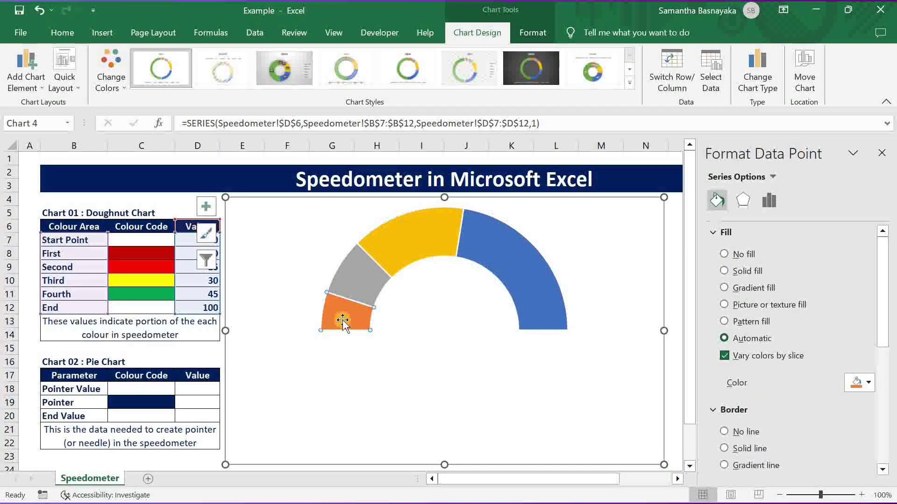
click(861, 383)
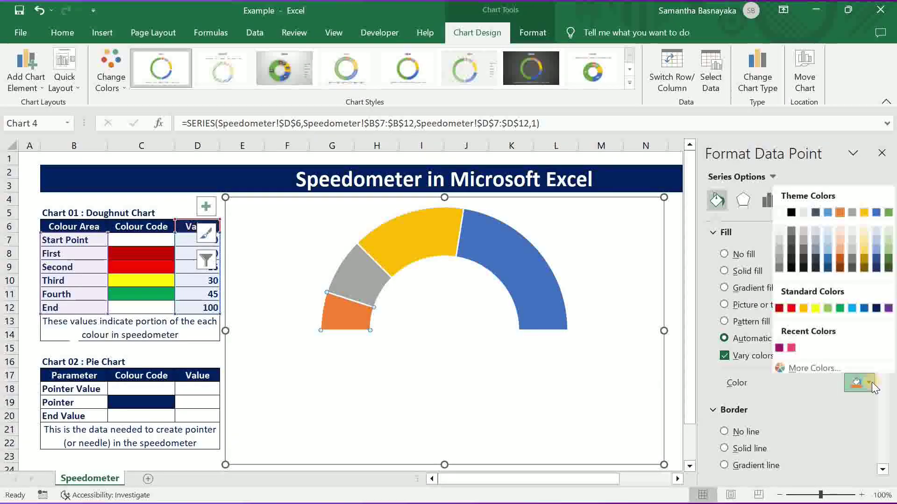
click(779, 305)
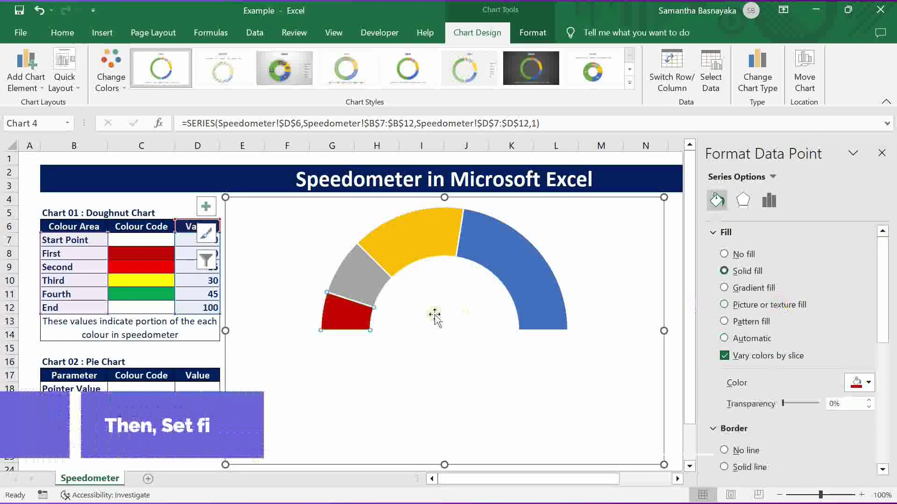
click(377, 288)
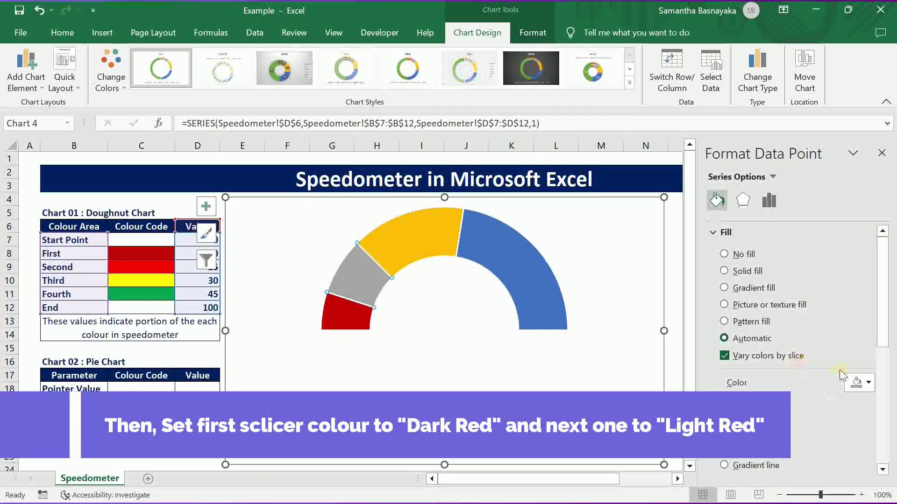
click(867, 384)
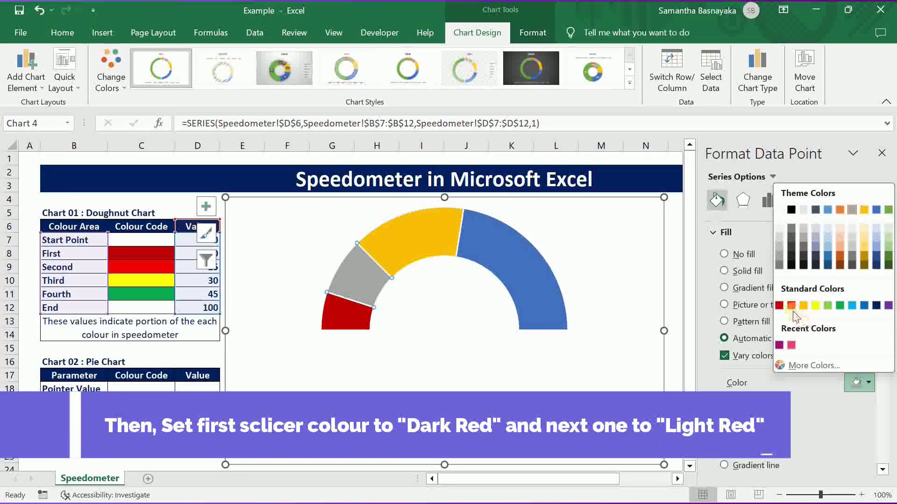
click(791, 306)
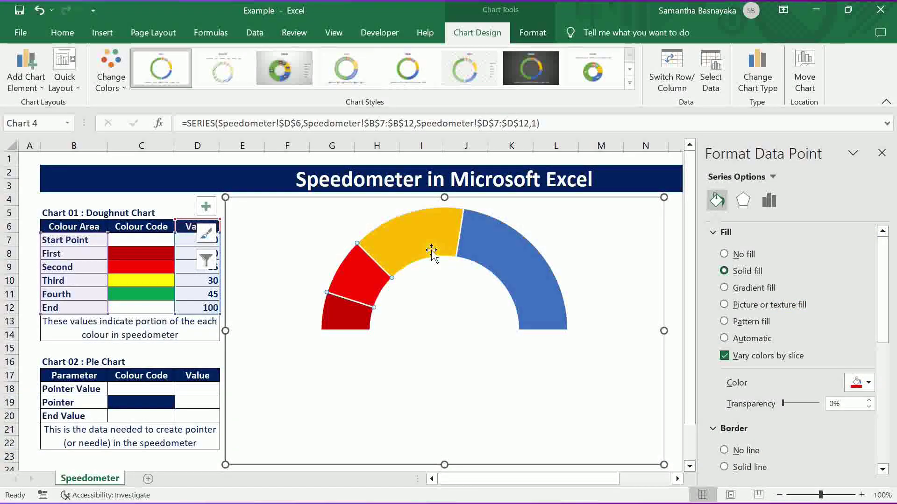
Step: Colour the remaining two bands yellow and green and close the formatting pane
click(783, 340)
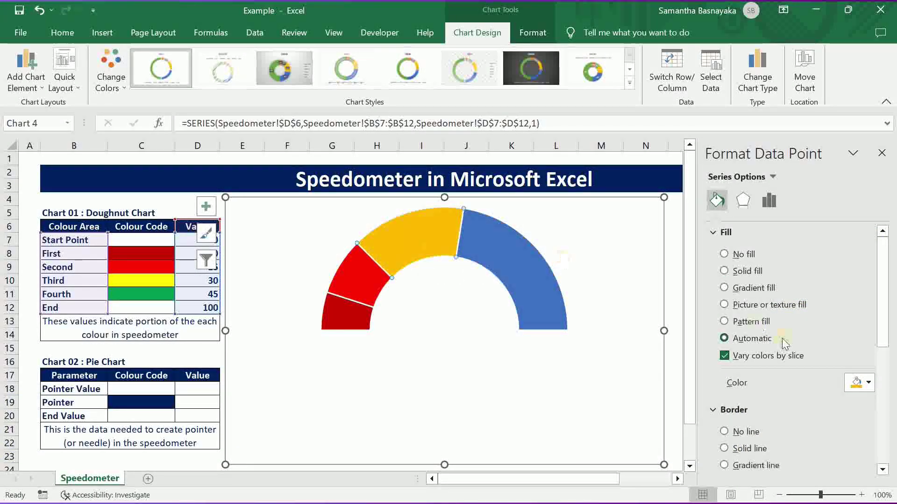
click(869, 385)
click(815, 305)
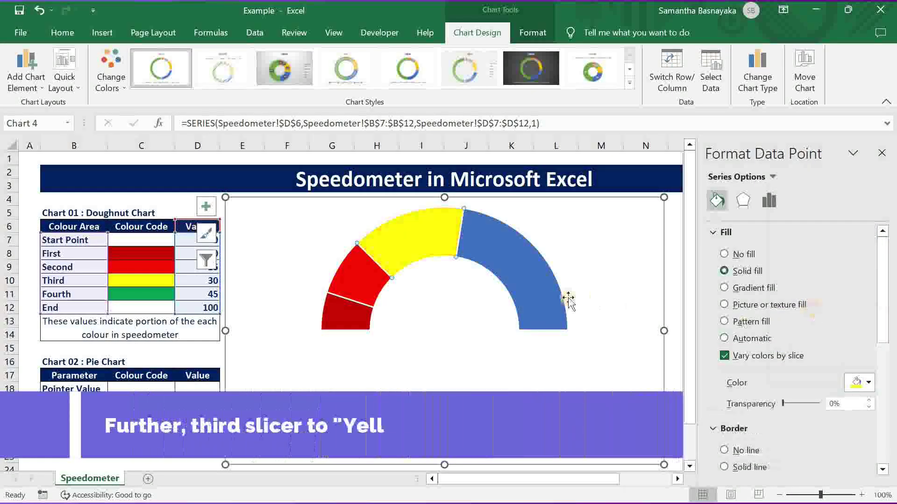
click(550, 300)
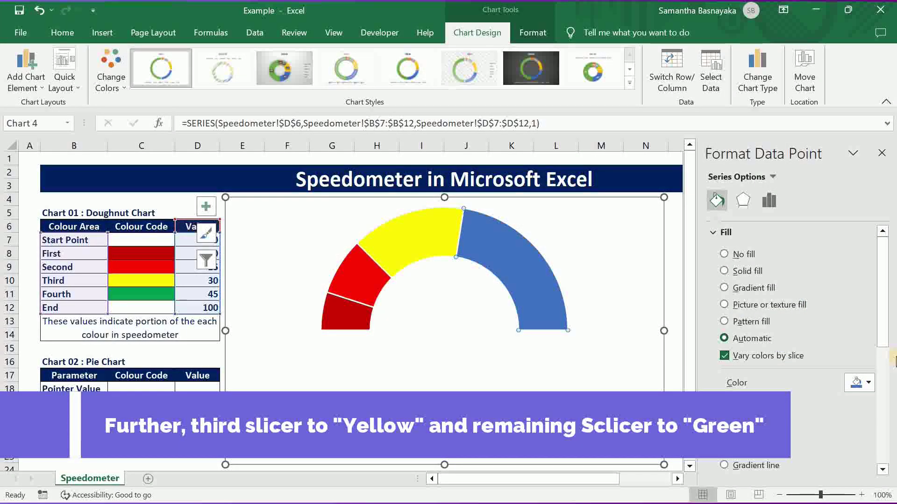
click(867, 385)
click(838, 305)
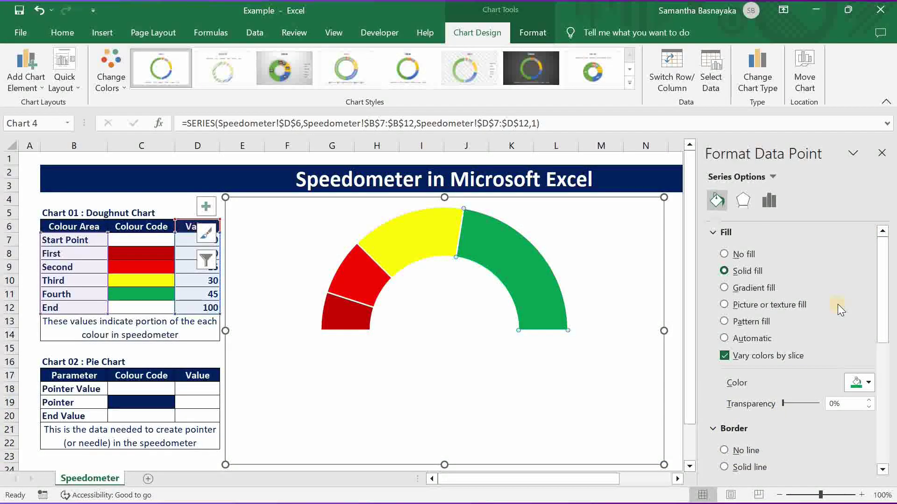
click(879, 155)
click(757, 293)
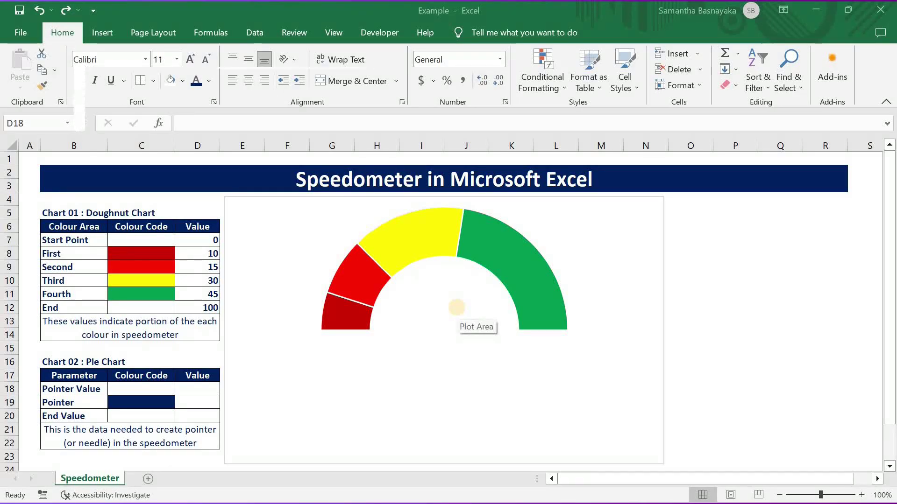
Step: Enter a Pointer size of 2 in cell D19 of the pointer table
click(55, 389)
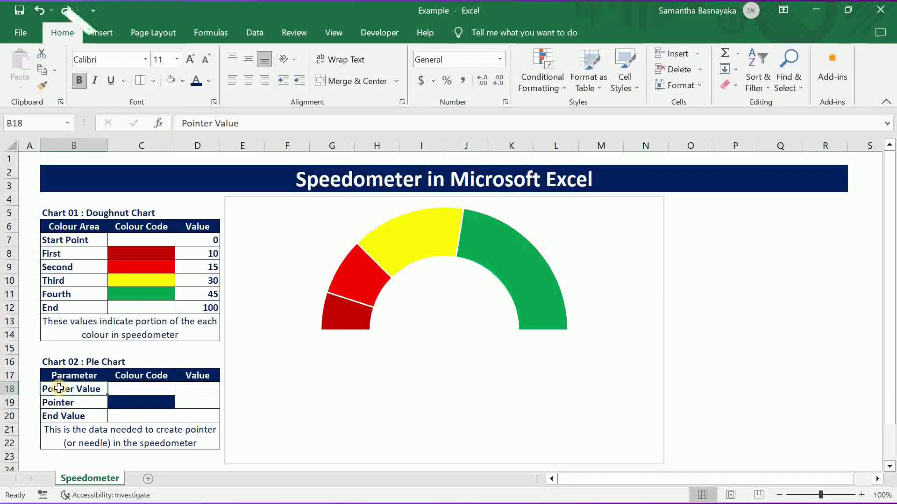
drag(121, 389, 177, 389)
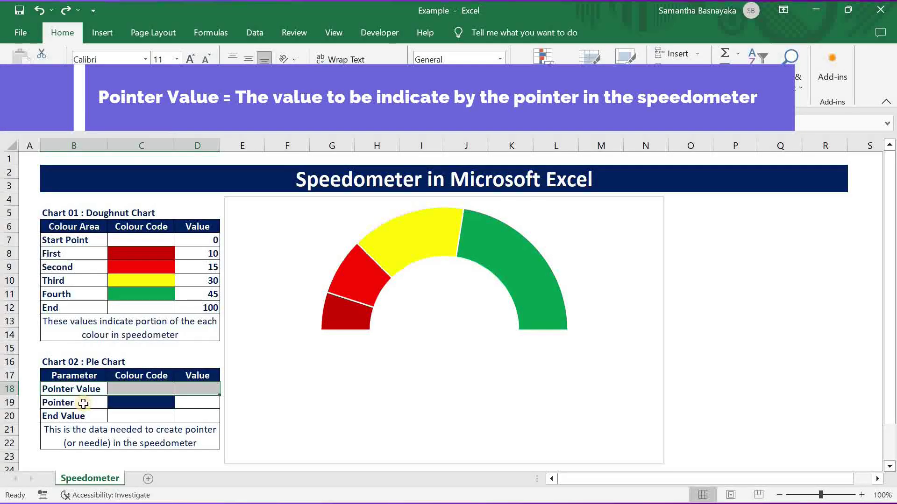
drag(83, 404, 198, 404)
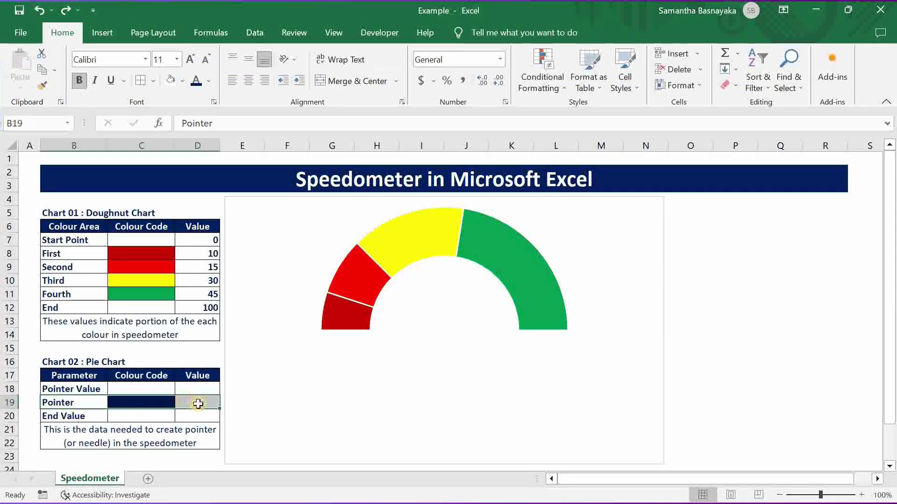
click(198, 403)
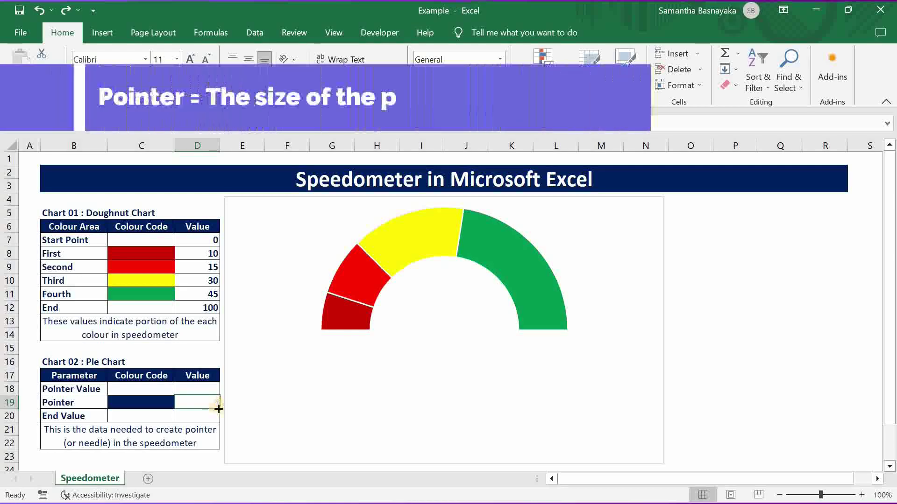
text(2)
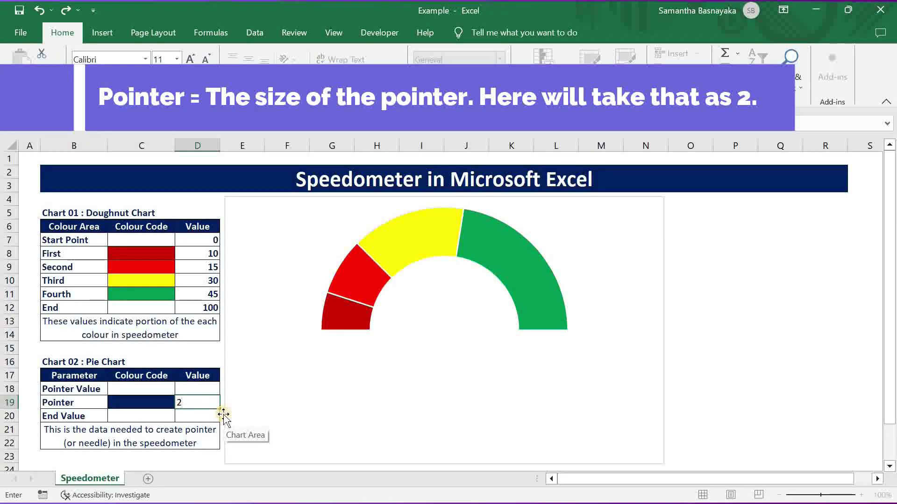
key(Return)
Step: Enter =SUM(D7:D12)-(D18+D19) in D20 as the End Value formula
drag(83, 419, 141, 419)
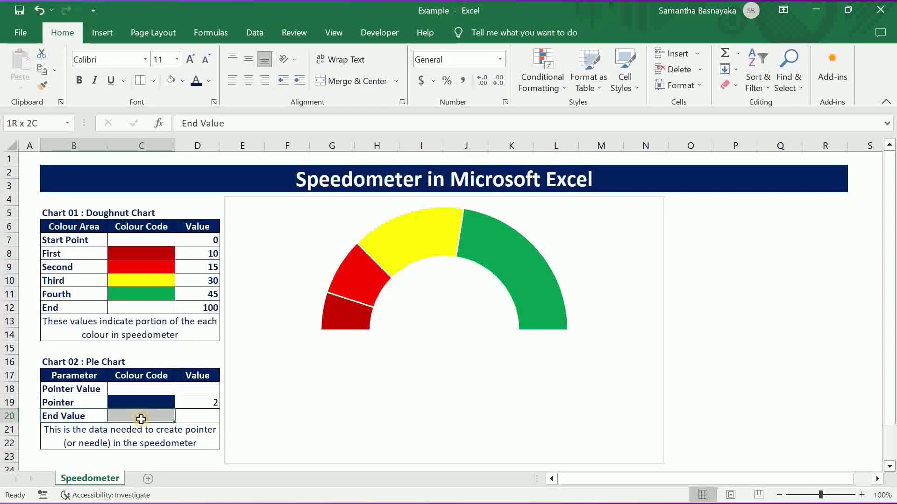
click(192, 416)
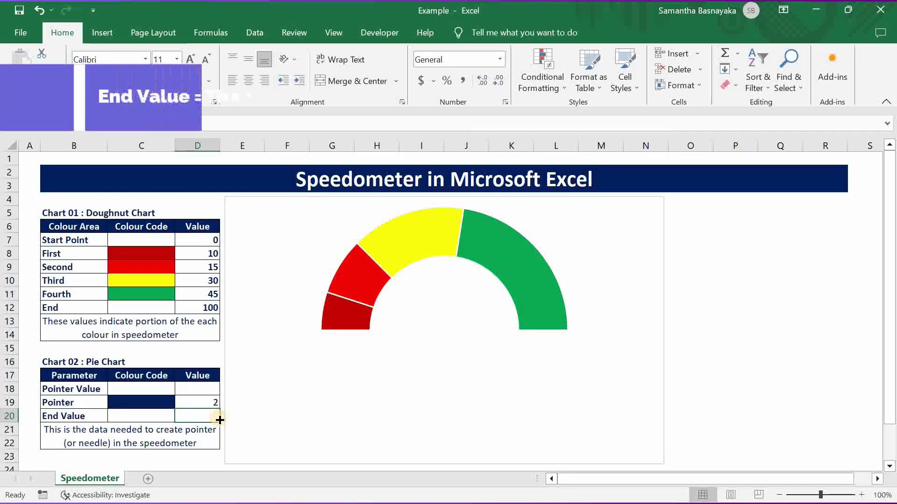
text(=)
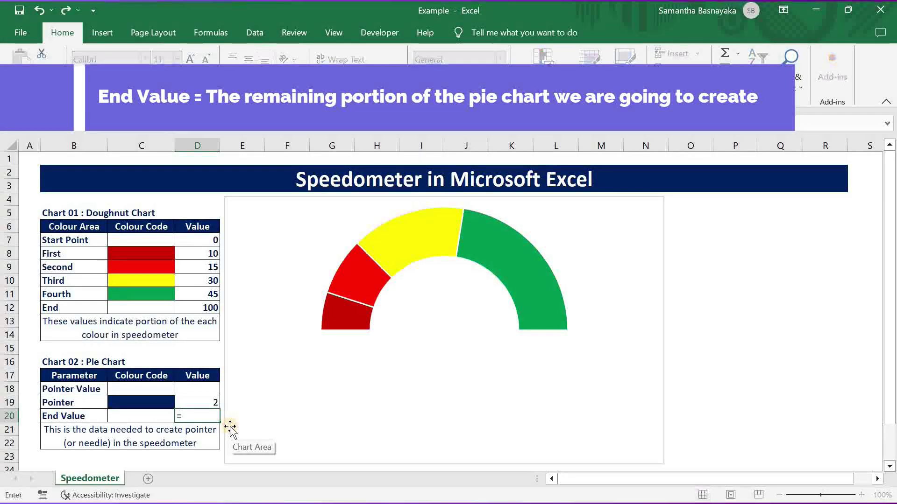
text(SUM()
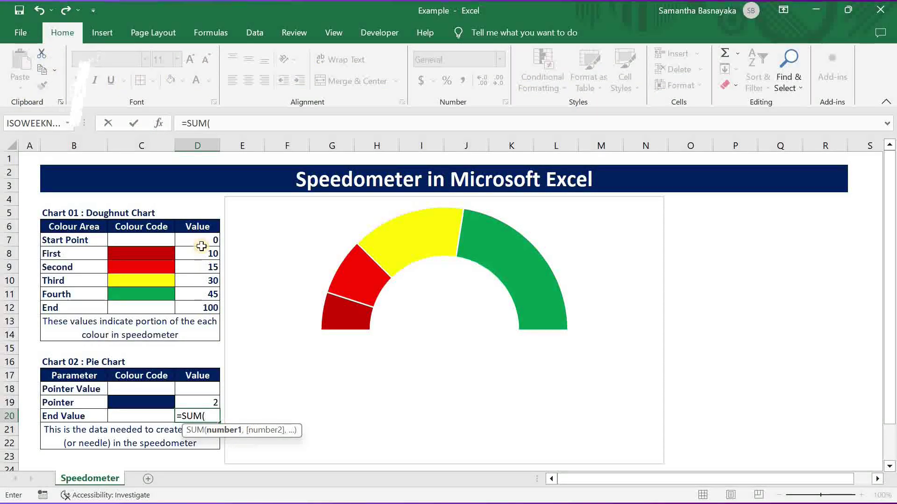
drag(201, 246, 196, 306)
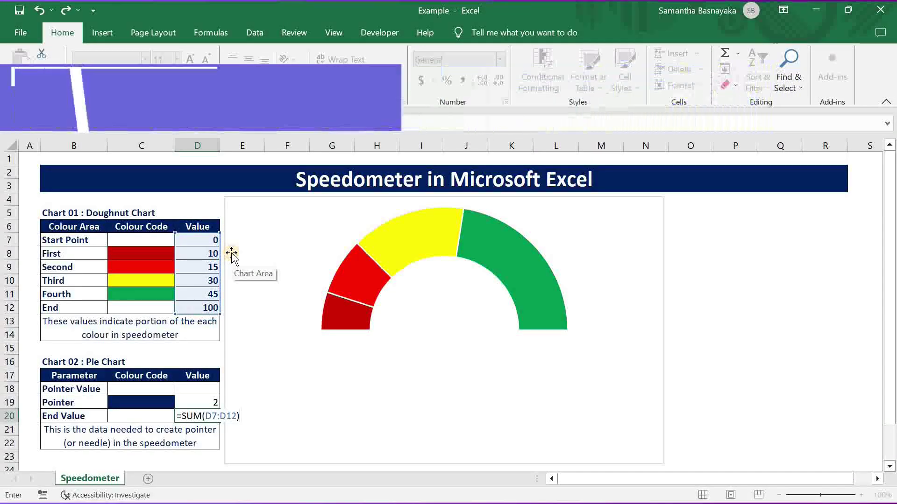
text(-()
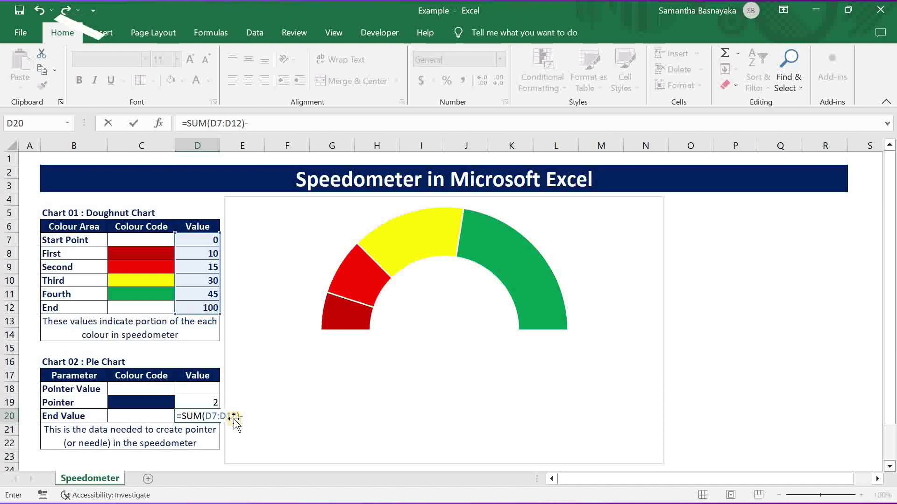
click(197, 387)
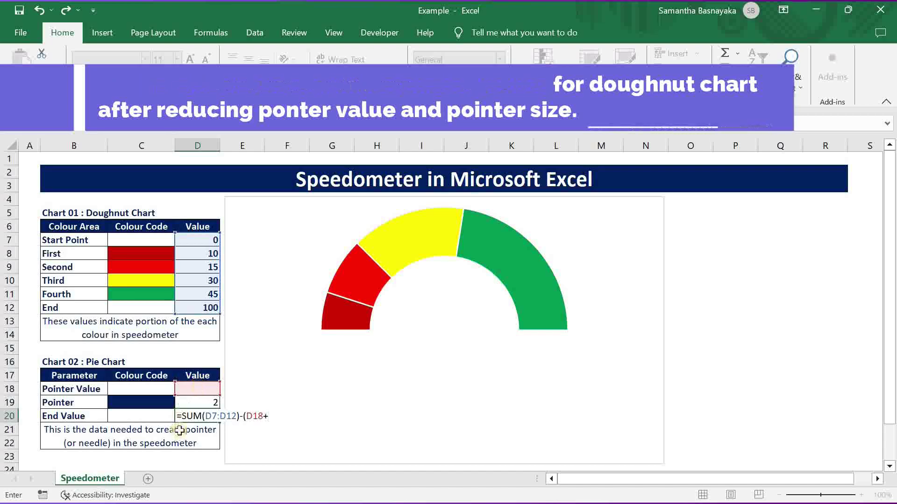
click(199, 403)
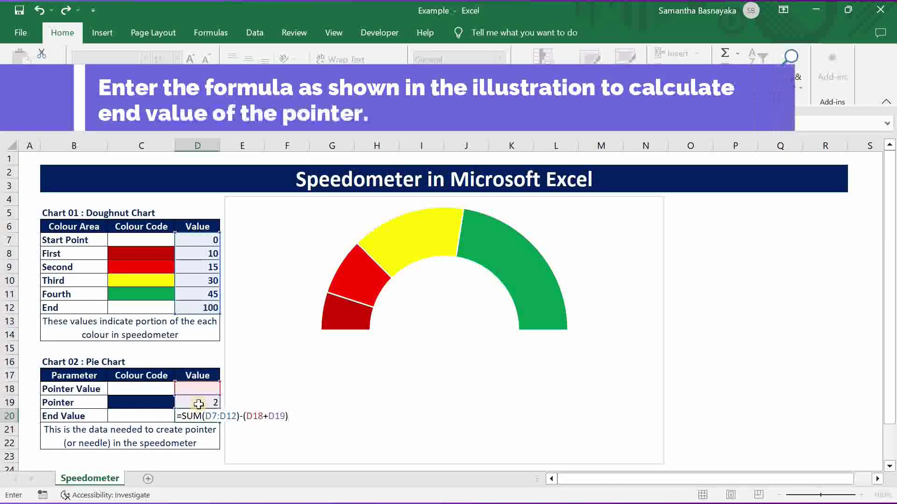
key(Return)
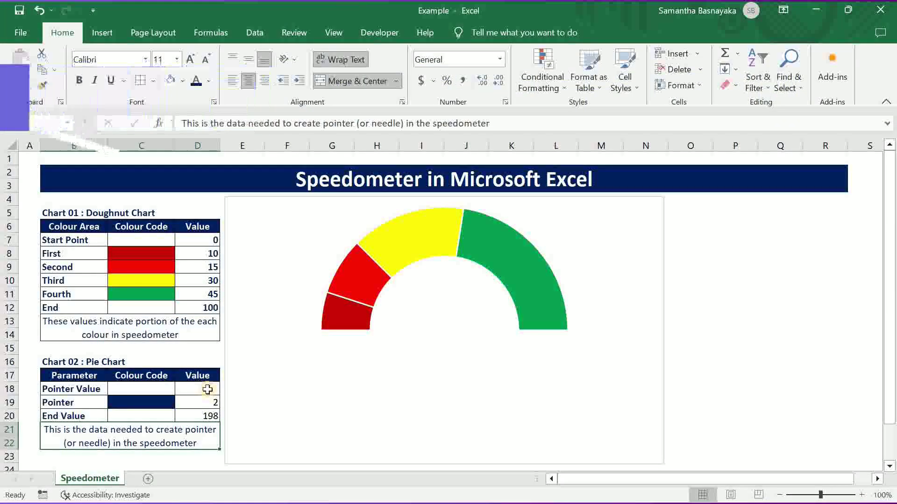
Step: Test it with Pointer Values 25 and 36 in D18, giving End Value 162
click(198, 389)
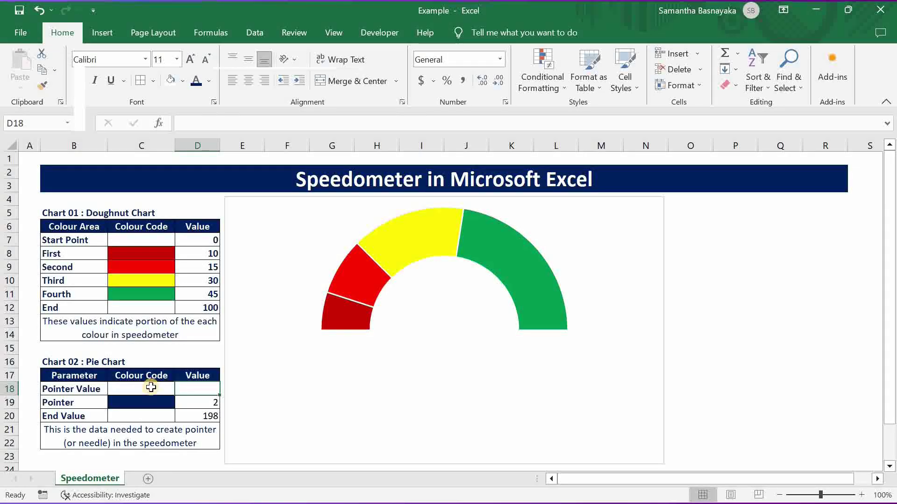
text(25)
key(Return)
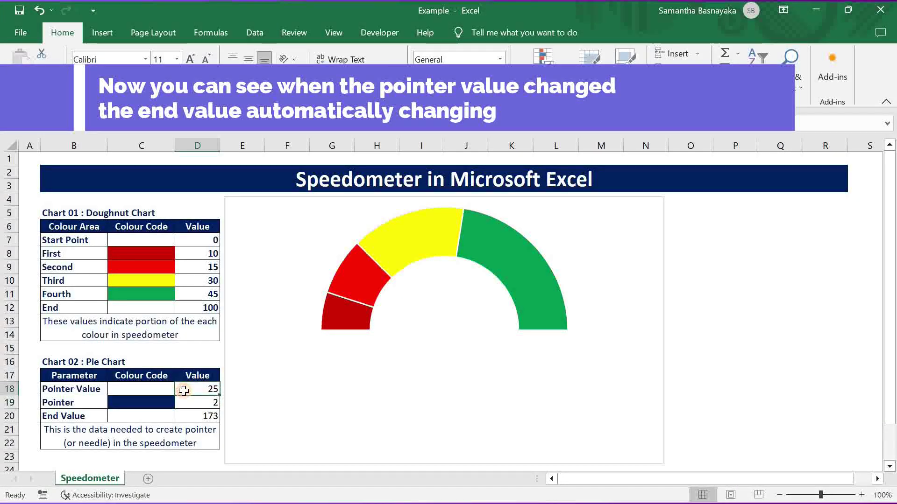
text(36)
key(Return)
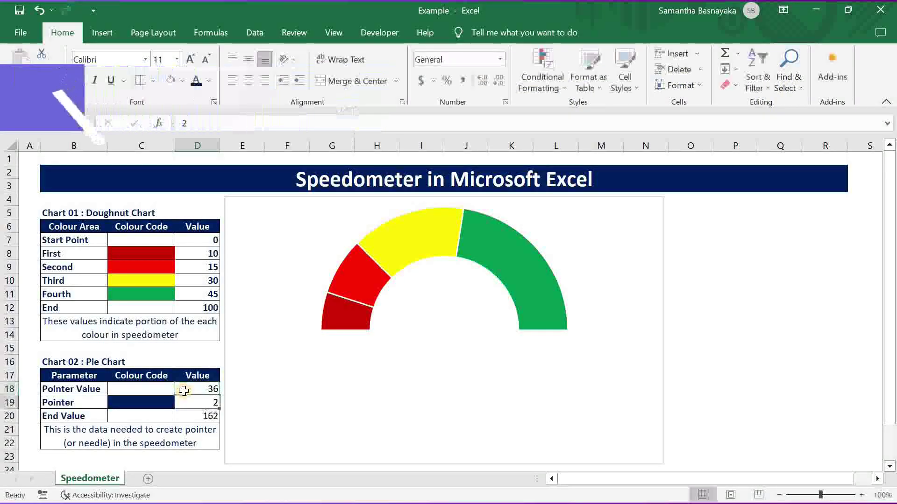
click(196, 359)
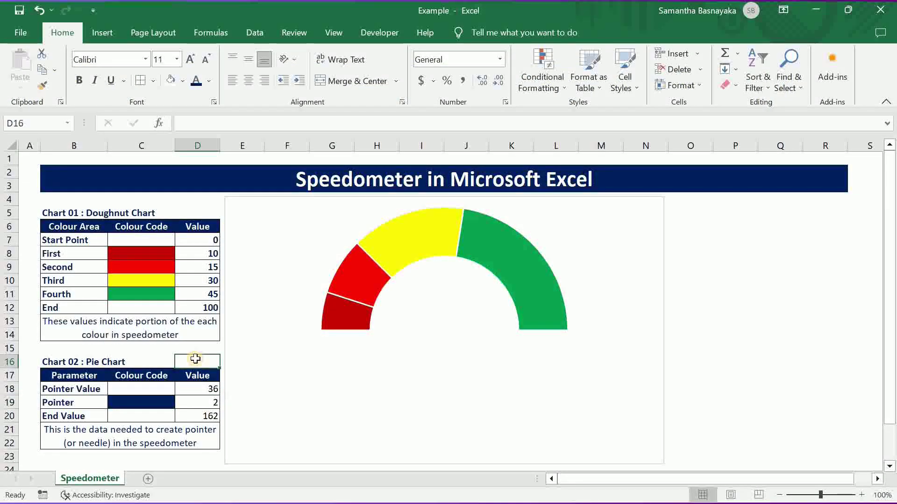
Step: Add a chart series named Pointer with values D18:D20 via Select Data
click(329, 242)
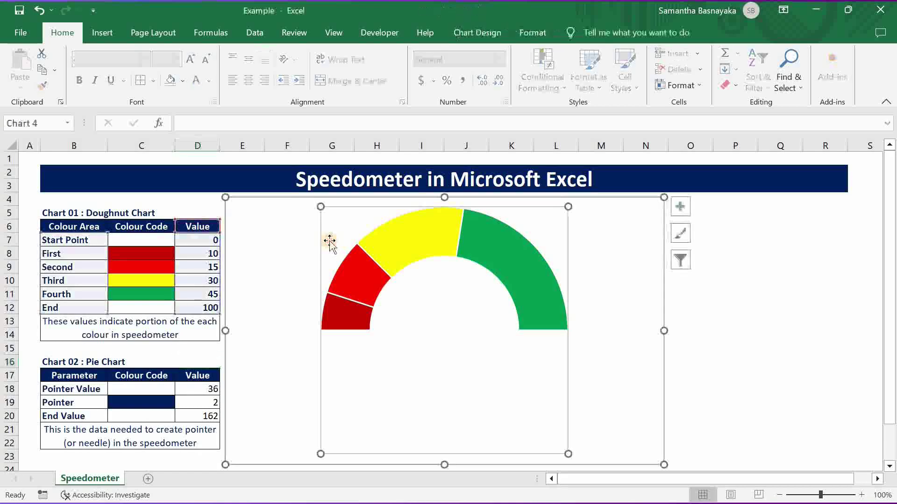
click(394, 243)
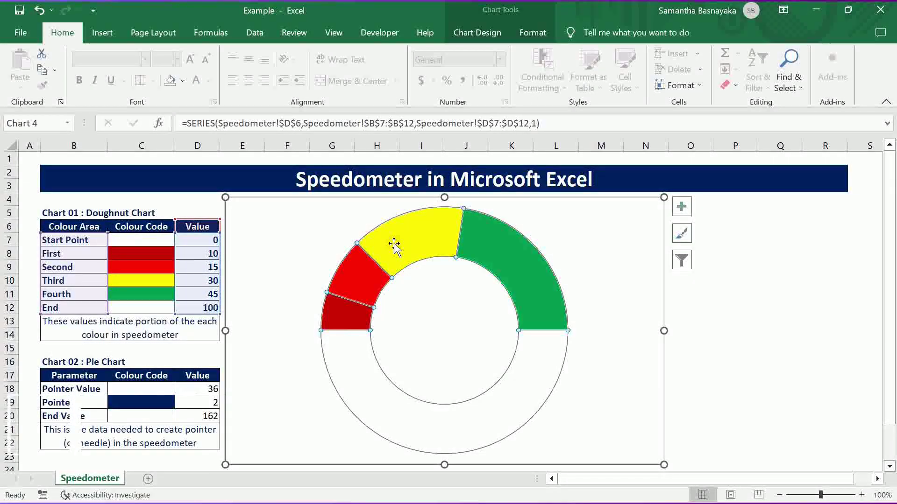
click(467, 30)
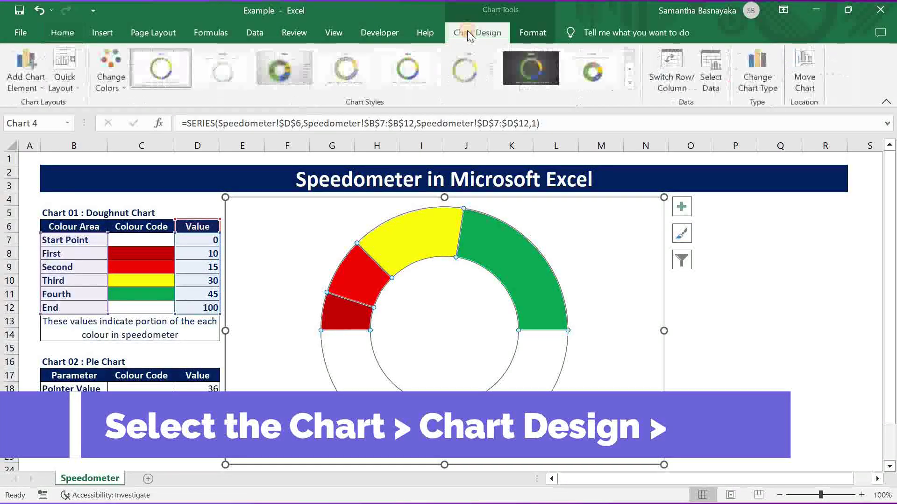
click(708, 66)
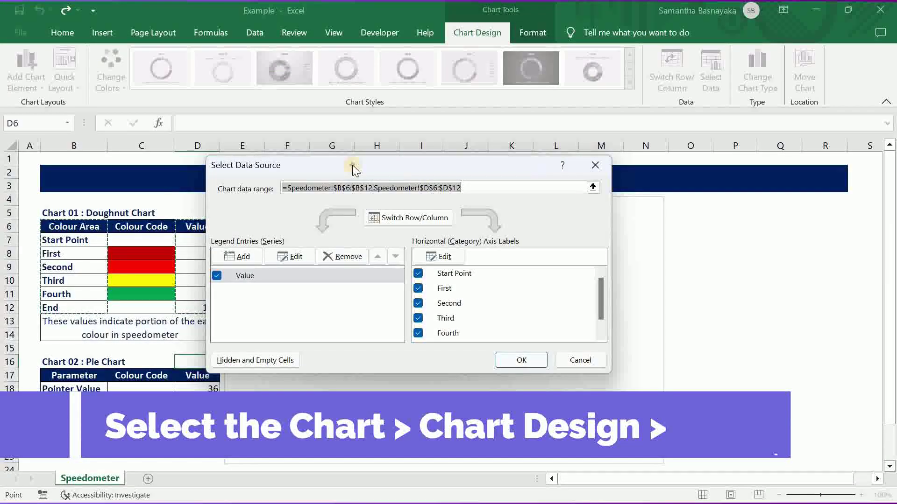
drag(352, 167, 429, 217)
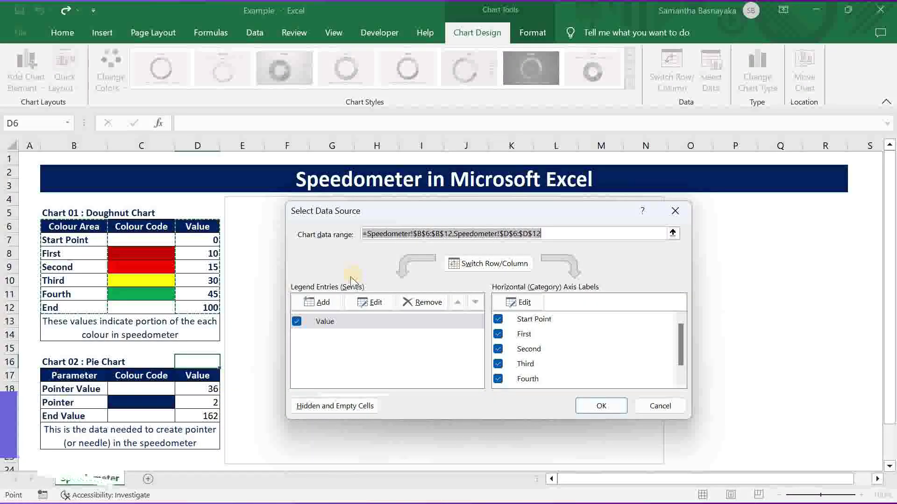
click(338, 302)
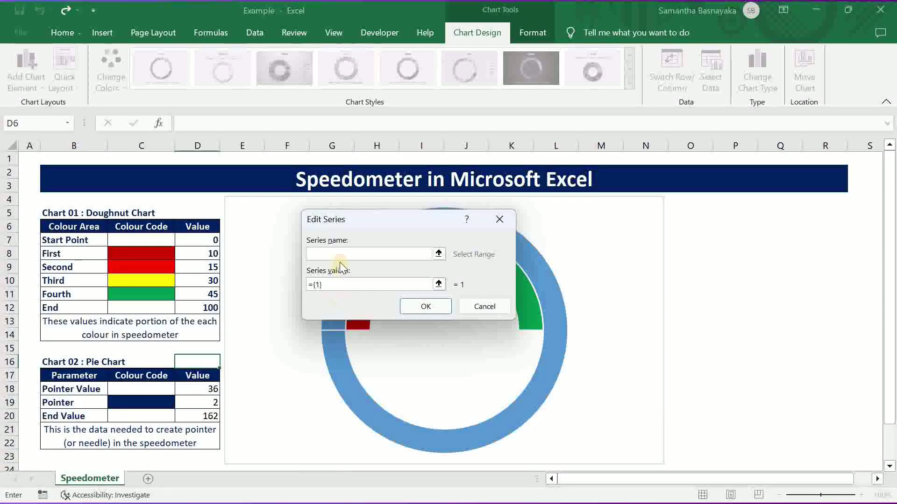
click(340, 252)
text(P)
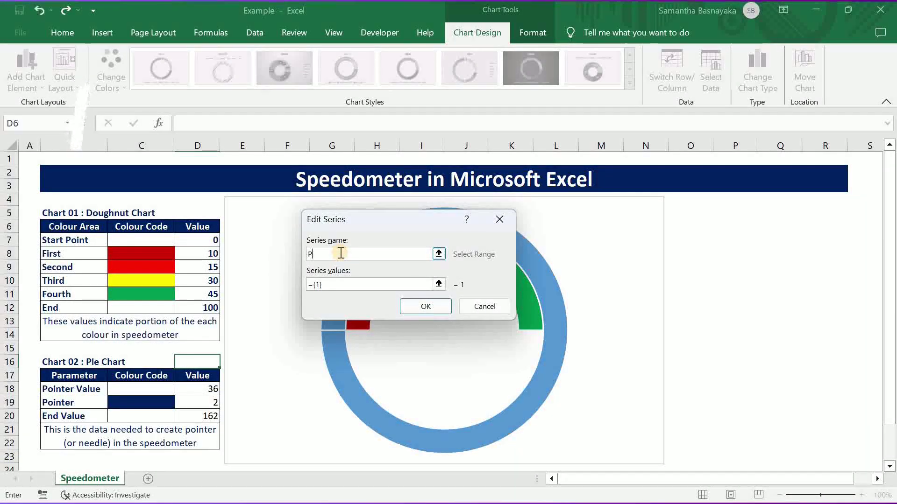
text(ointer)
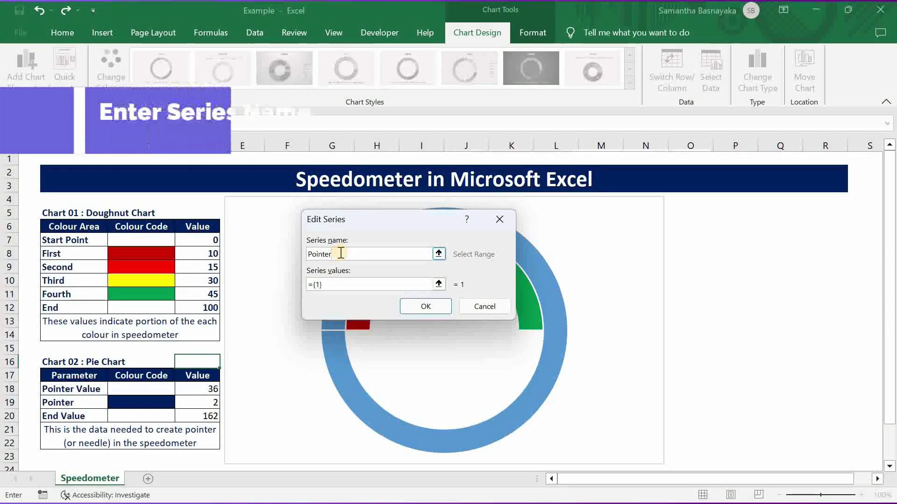
click(439, 285)
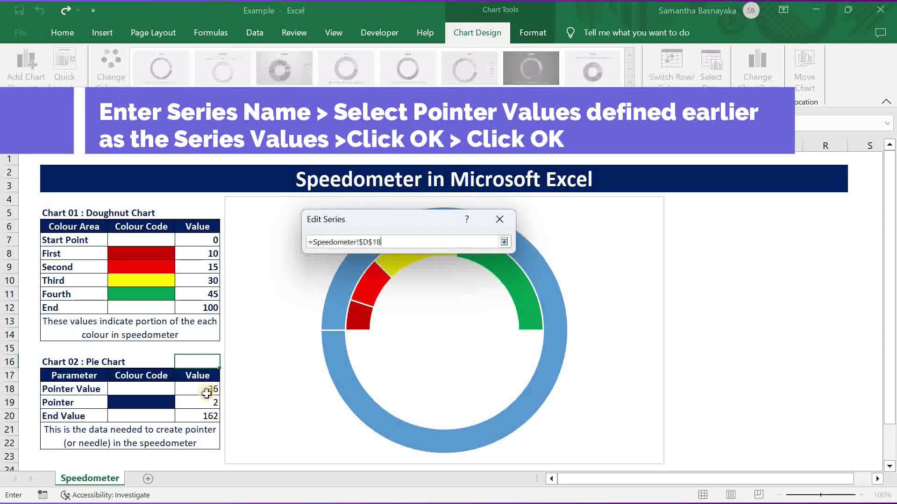
drag(206, 394, 207, 409)
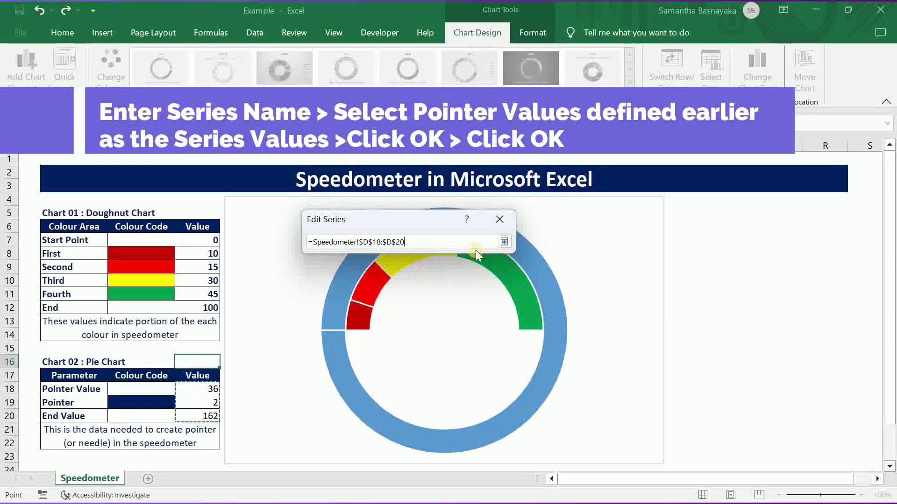
click(503, 243)
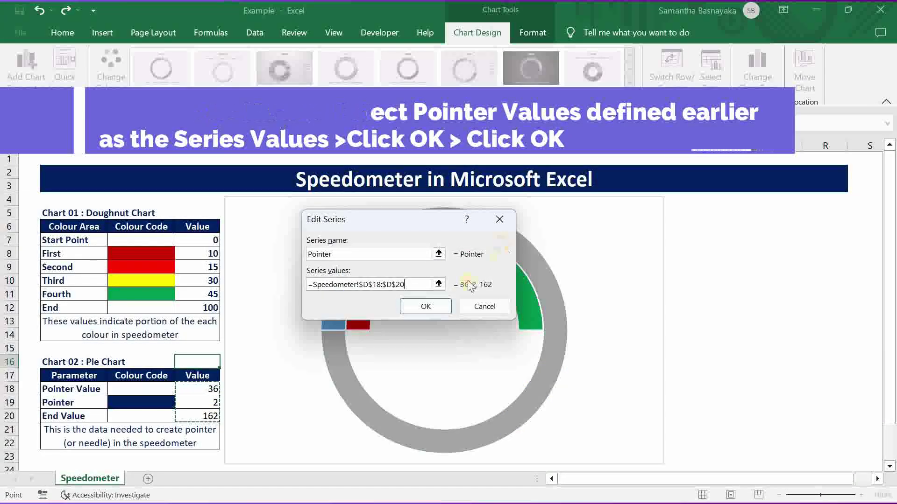
click(435, 309)
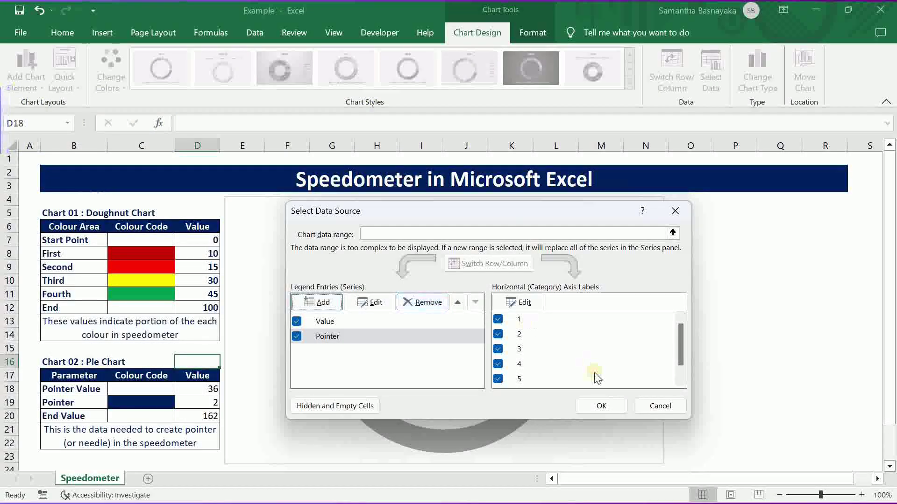
click(600, 406)
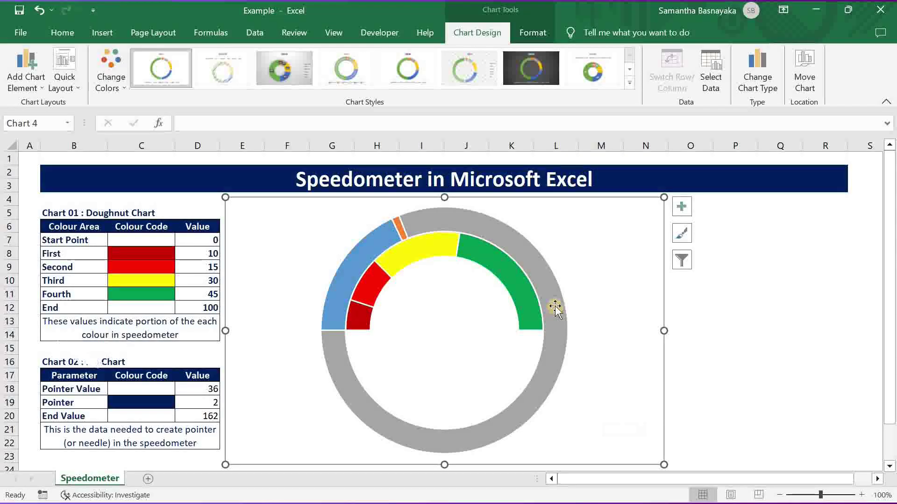
Step: Change the Pointer series to a Pie in a combo chart, keeping Value a doughnut
click(523, 247)
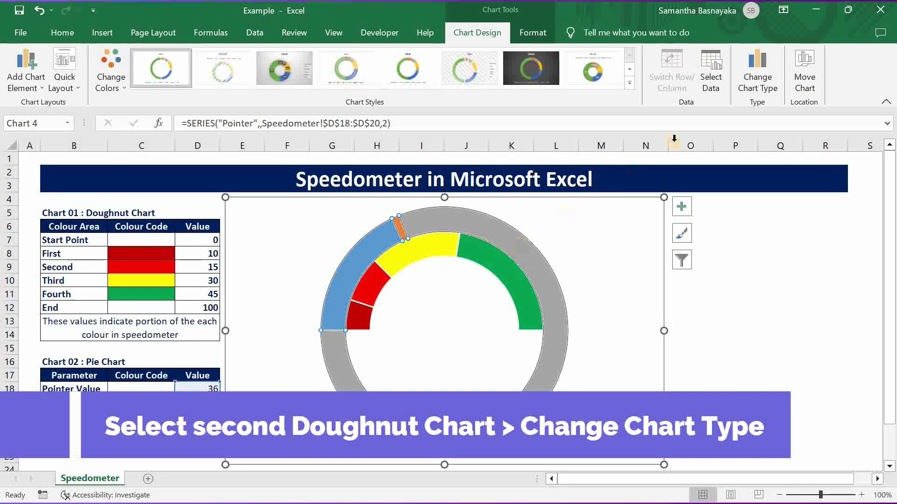
click(752, 91)
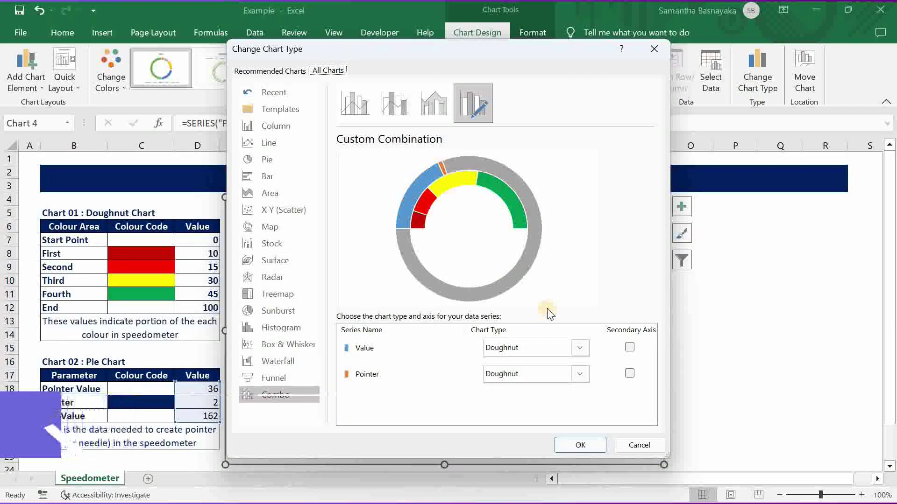
click(580, 374)
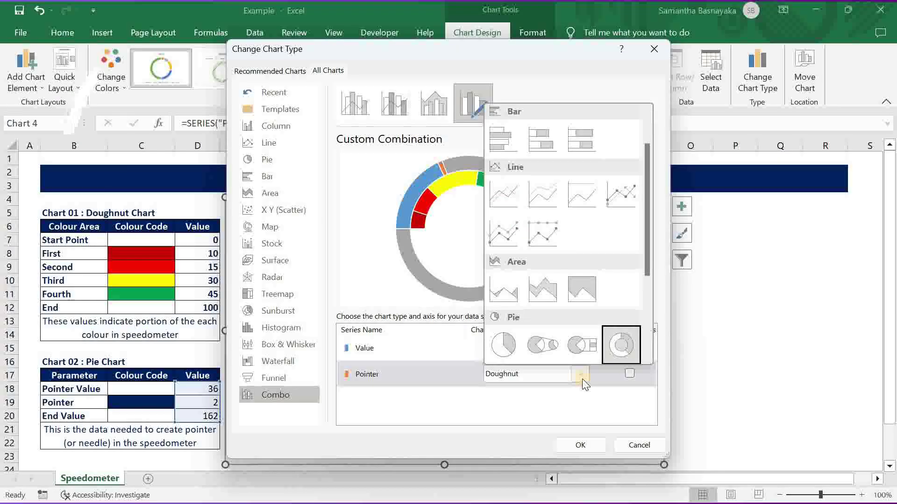
click(511, 354)
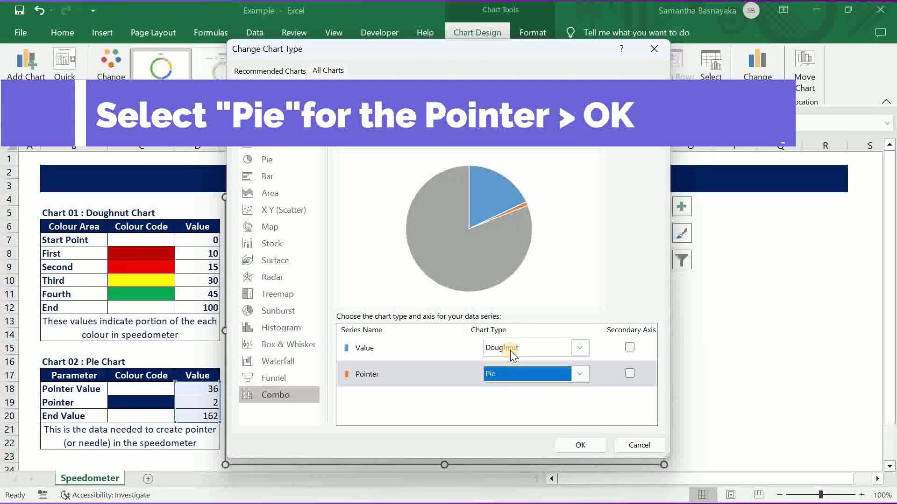
click(577, 444)
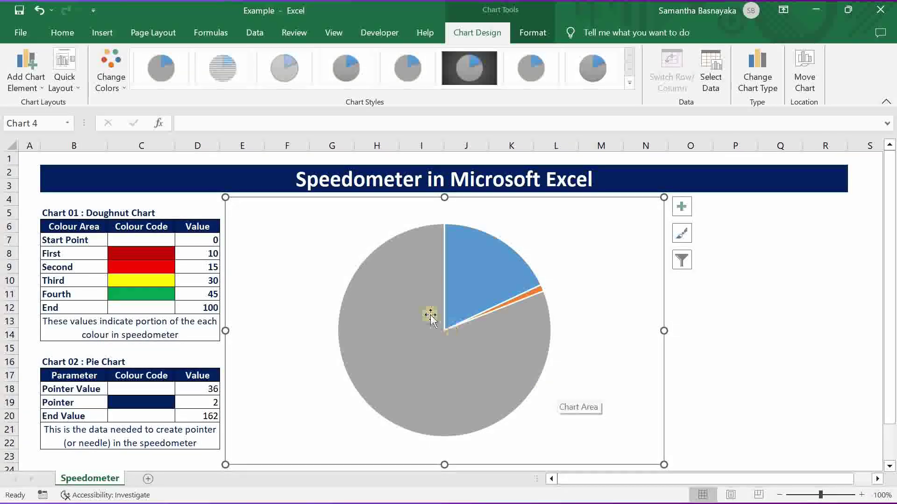
Step: Set the Pointer pie's angle of first slice to 270°
click(409, 303)
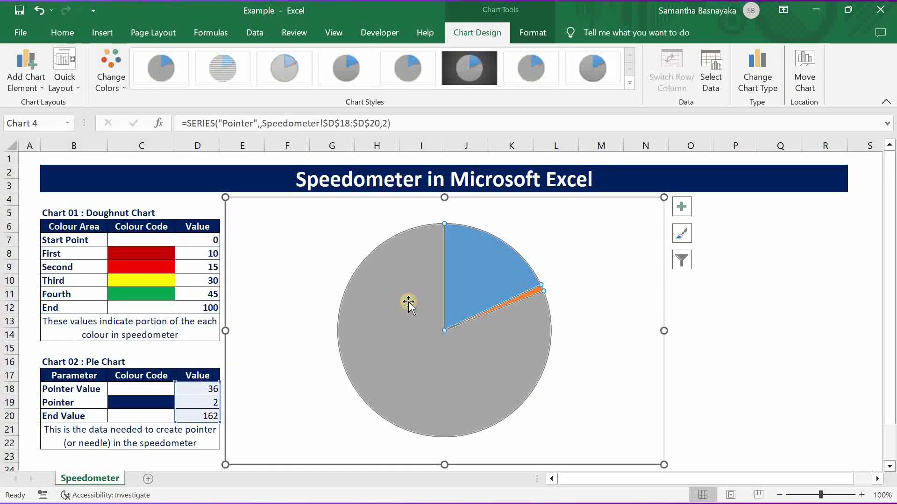
right_click(408, 302)
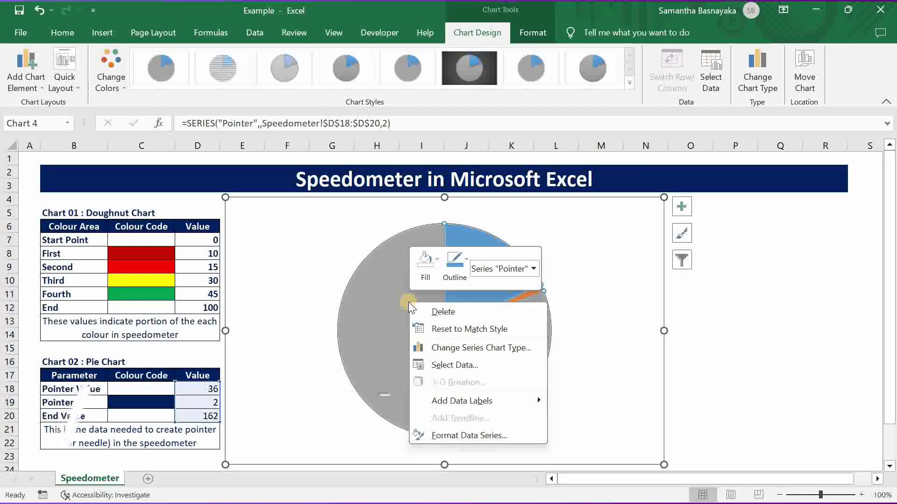
click(448, 435)
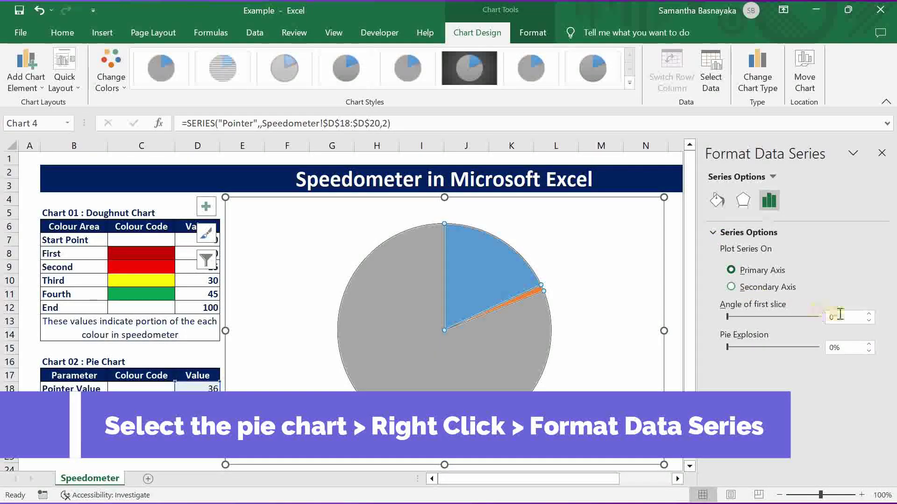
drag(836, 320, 821, 322)
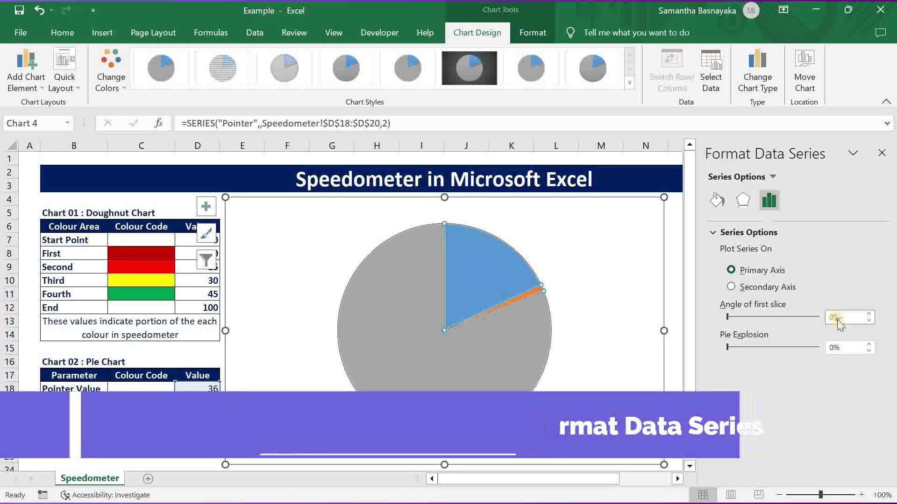
text(2)
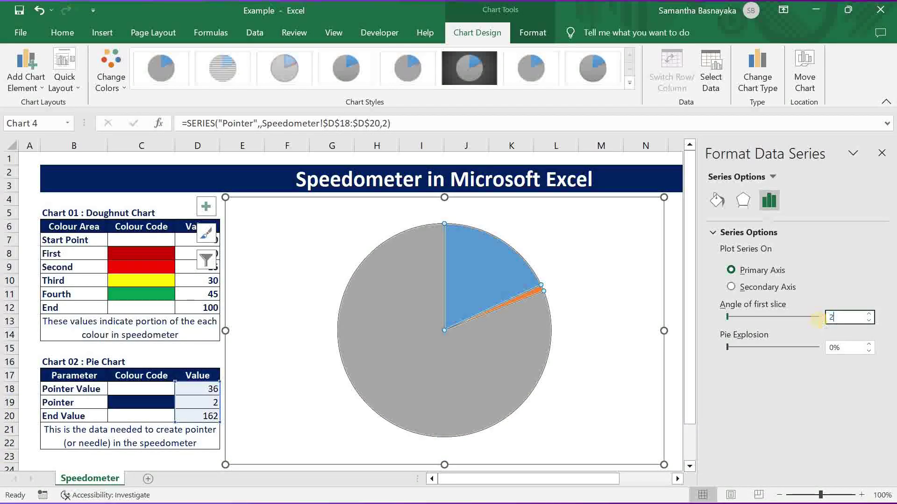
text(70)
key(Return)
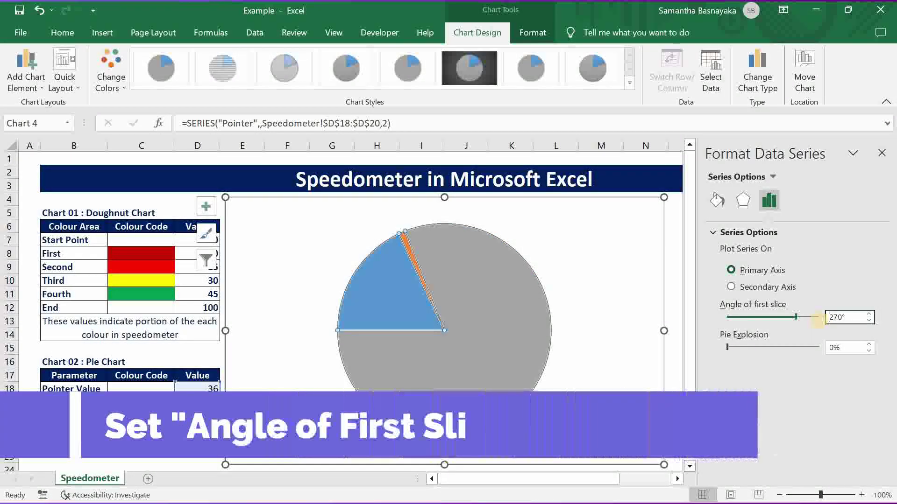
click(678, 241)
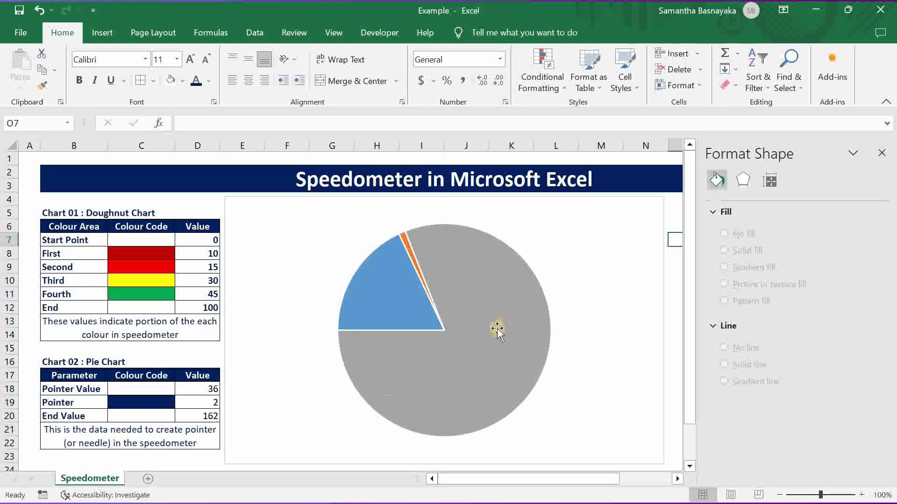
Step: Give the large grey and blue pointer slices No fill
click(497, 329)
click(497, 330)
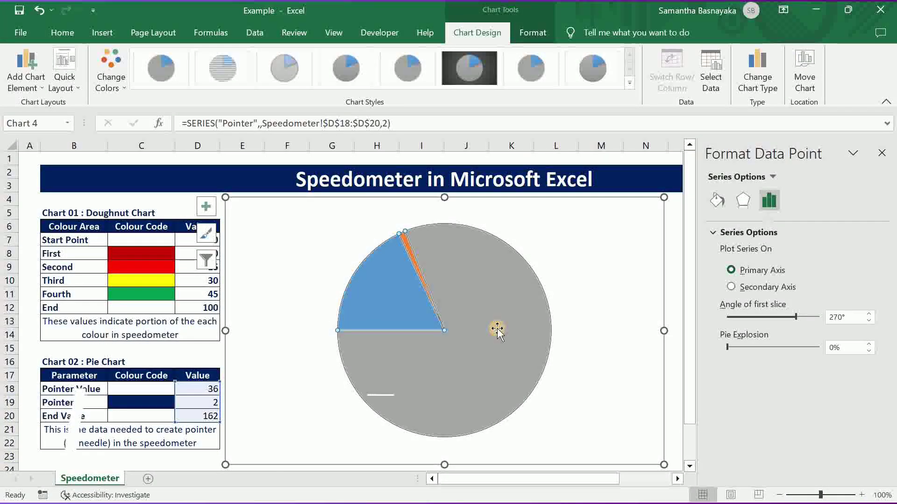
click(719, 201)
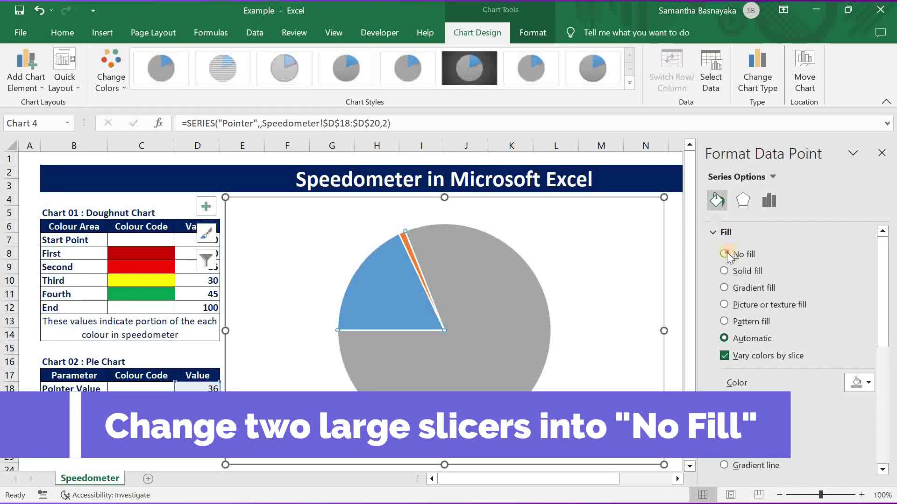
click(727, 255)
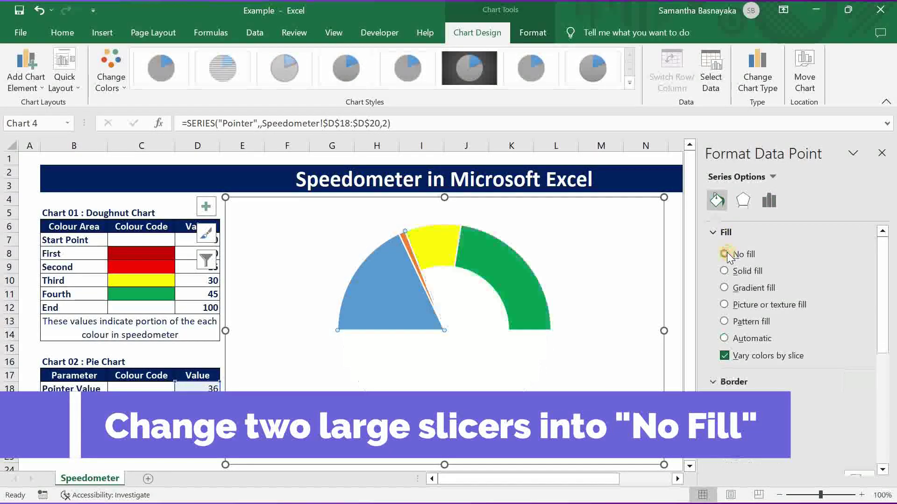
click(377, 311)
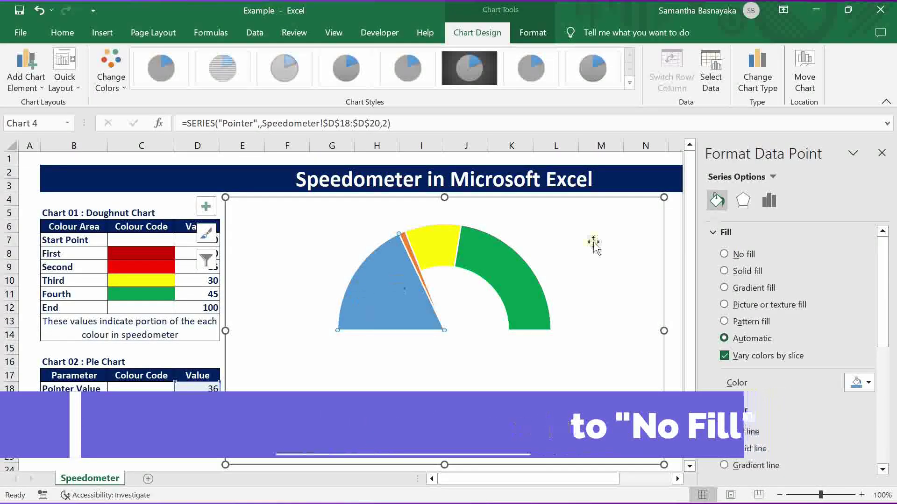
click(724, 254)
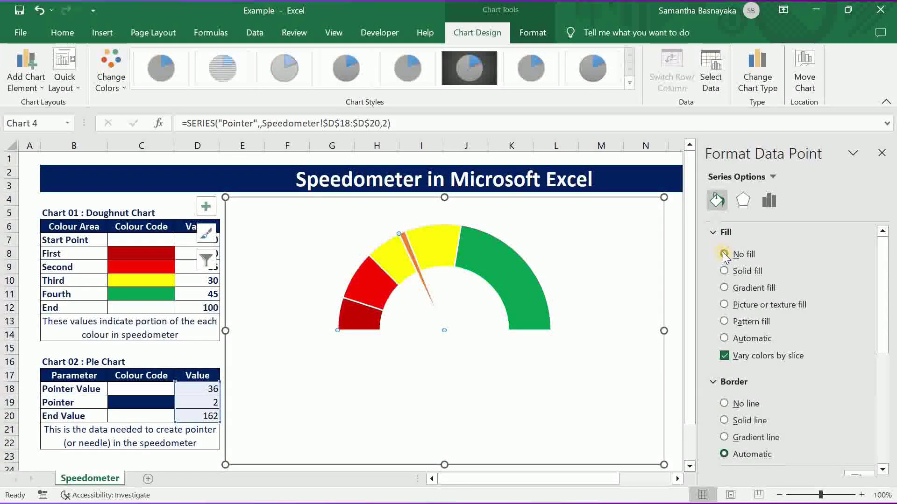
mouse_move(406, 245)
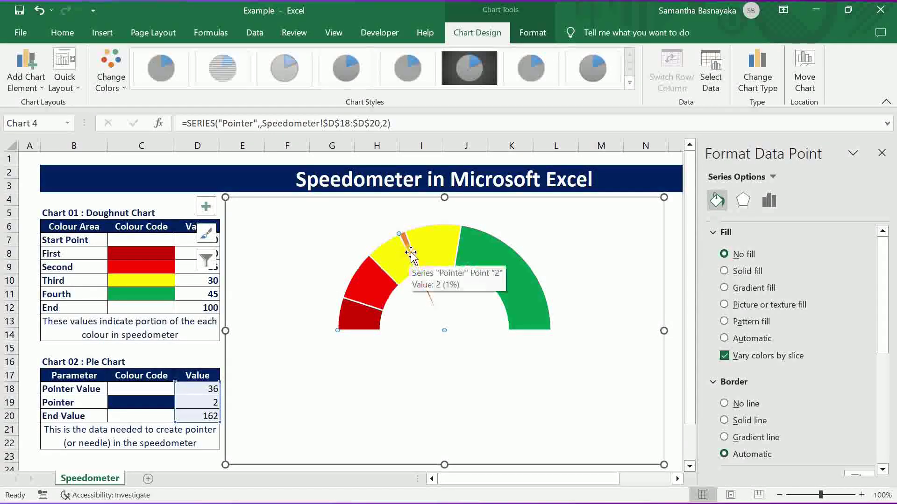
Step: Fill the needle slice dark blue and close the formatting pane
click(411, 254)
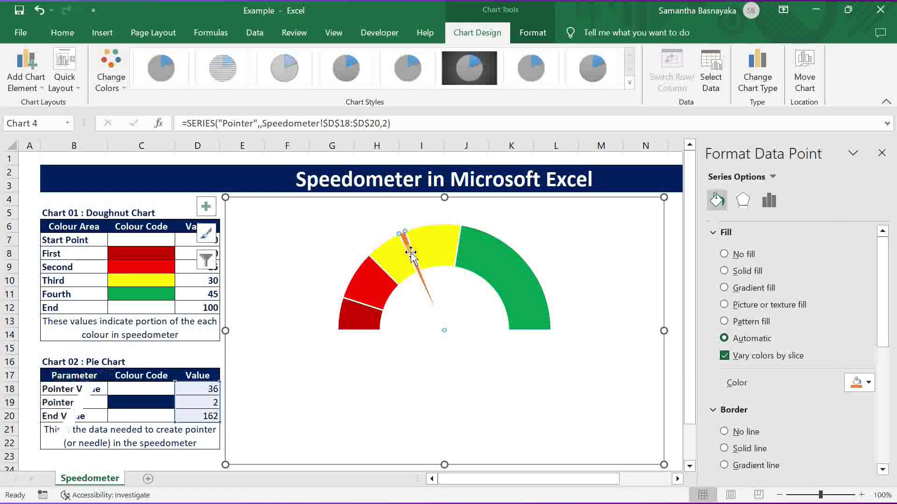
click(858, 383)
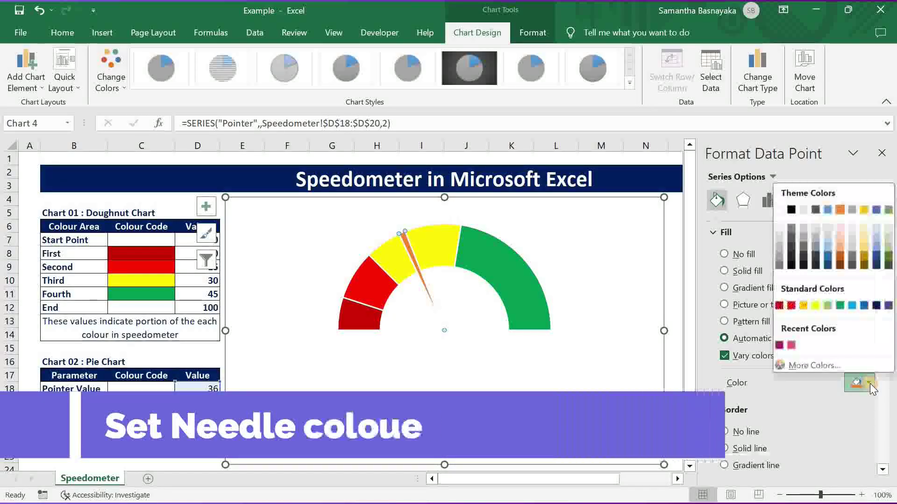
click(876, 305)
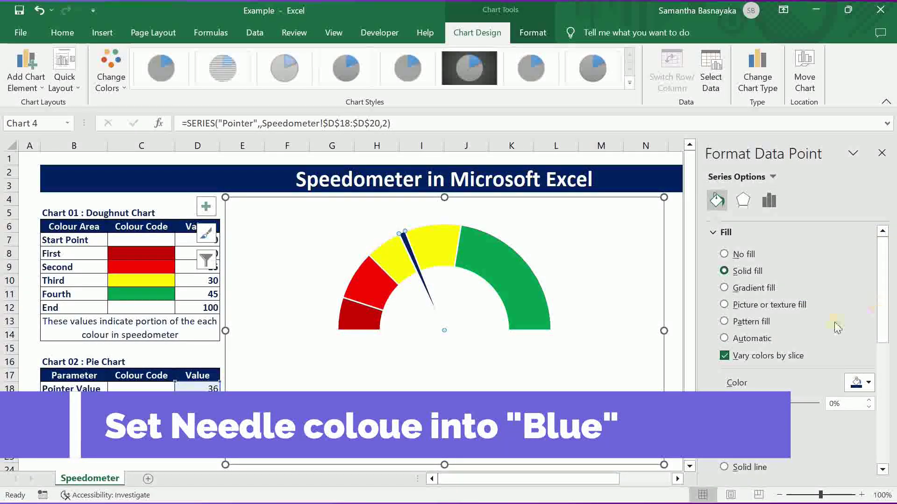
click(879, 159)
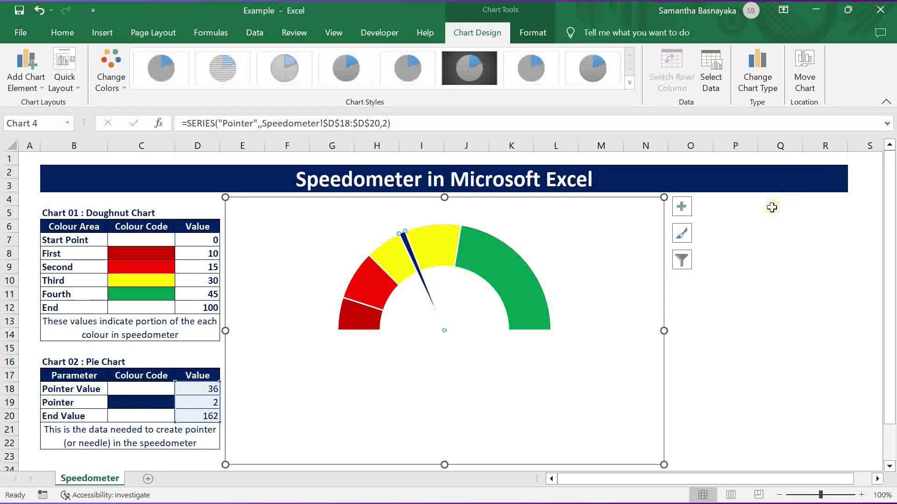
Step: Add a data label to the needle point of the Pointer series
click(767, 189)
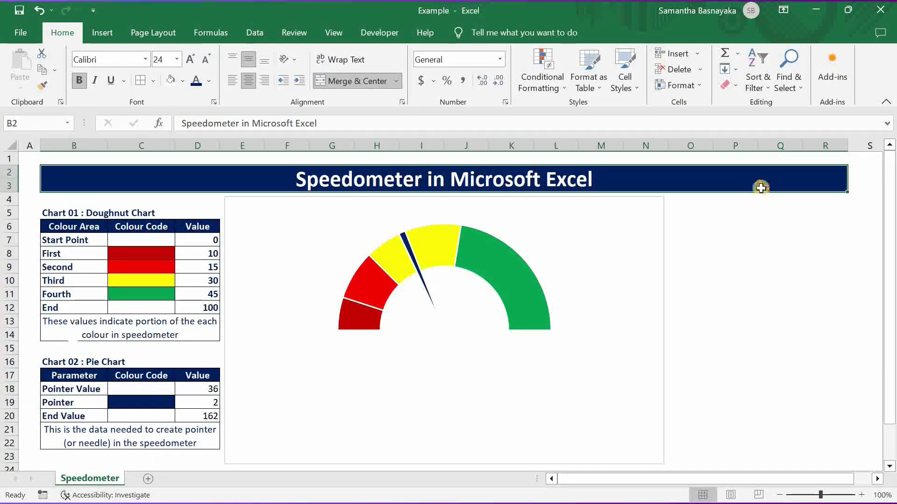
click(405, 239)
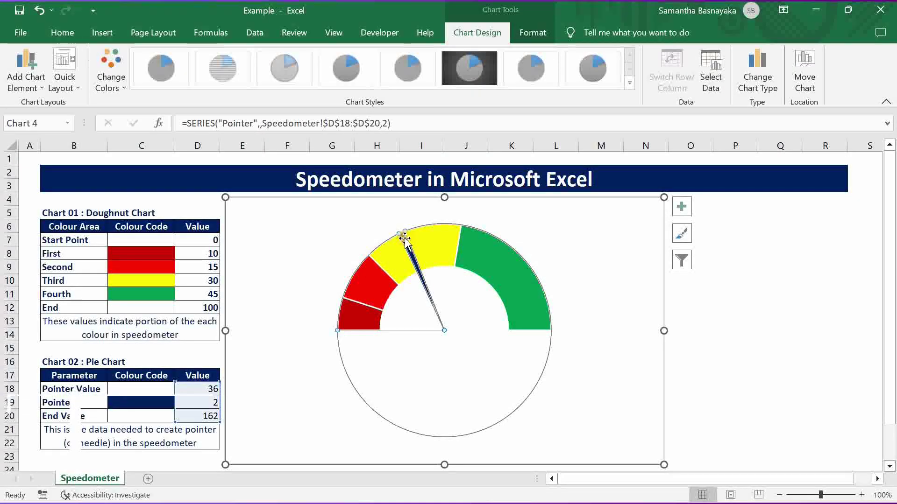
click(404, 239)
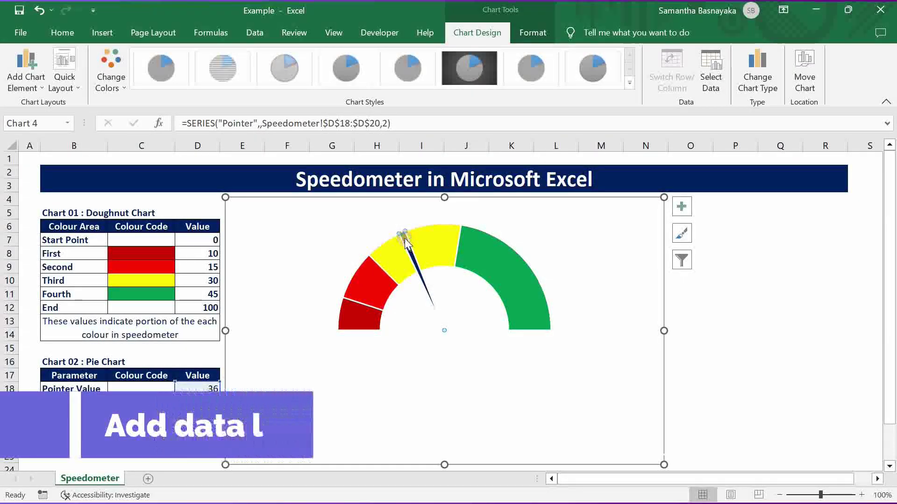
right_click(404, 238)
click(446, 338)
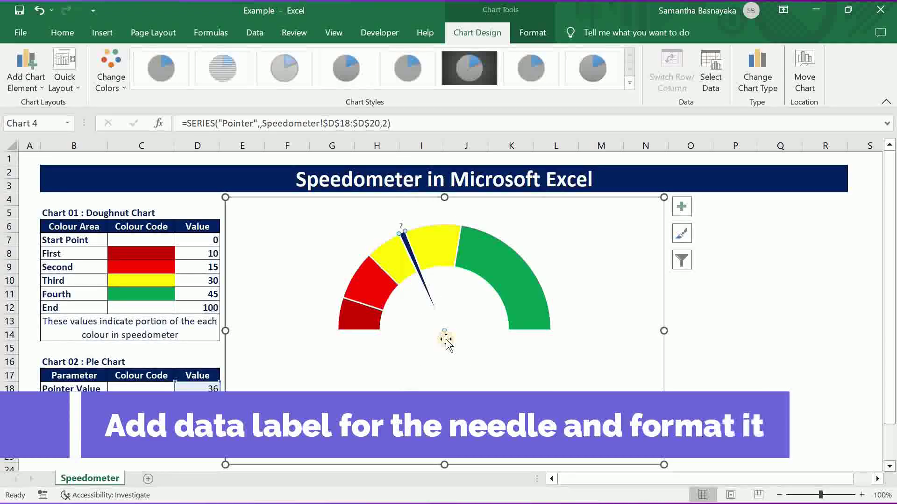
Step: Format the needle's data label as 12-pt dark blue text
click(400, 226)
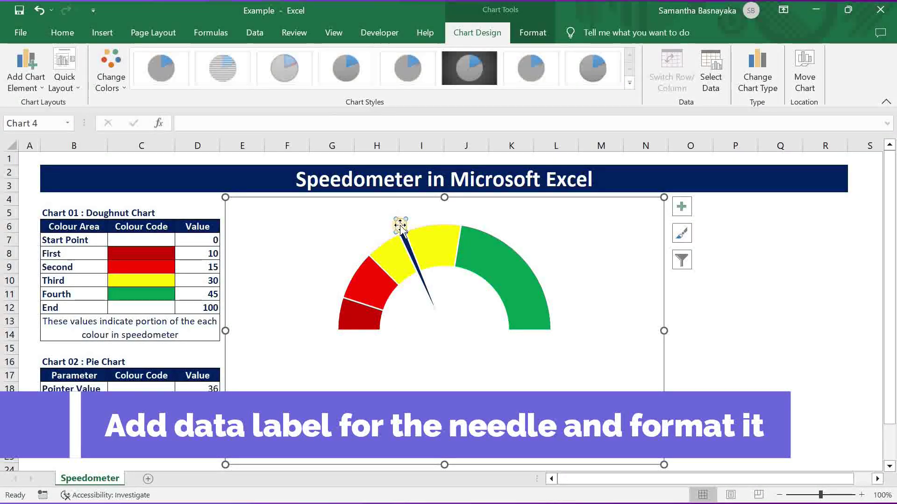
click(65, 32)
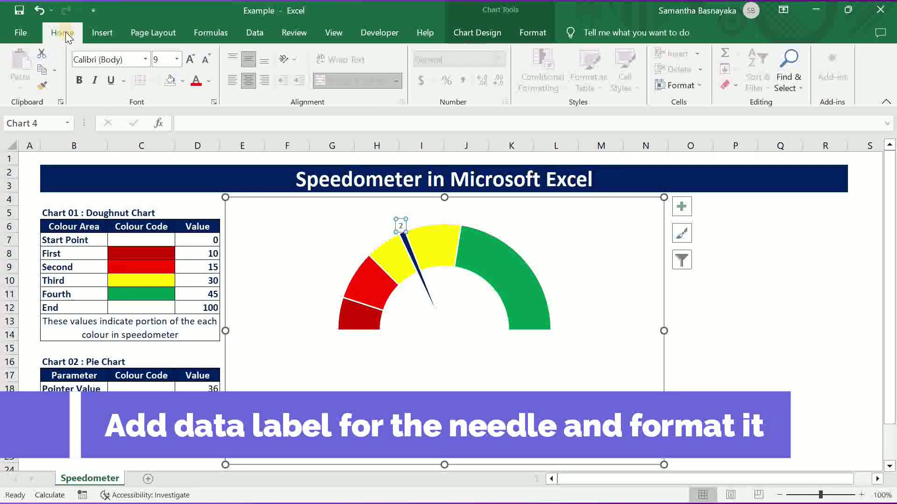
click(189, 60)
click(190, 60)
click(189, 60)
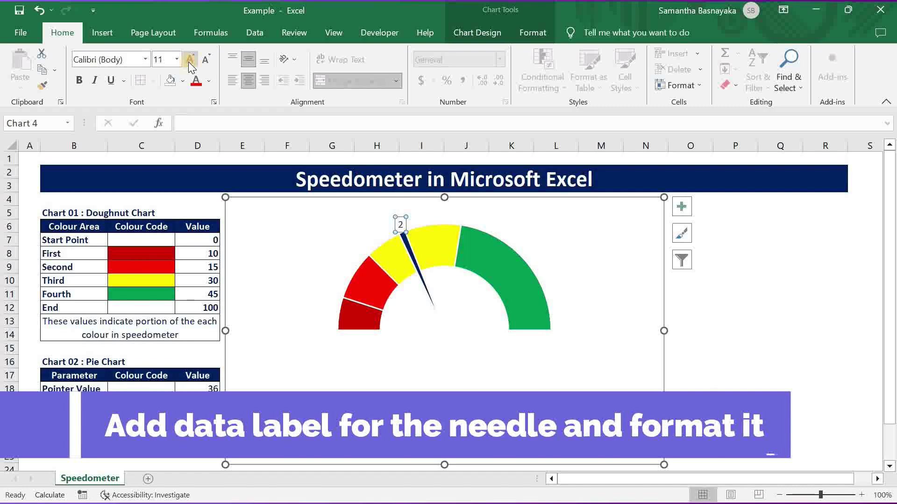
click(208, 82)
click(292, 208)
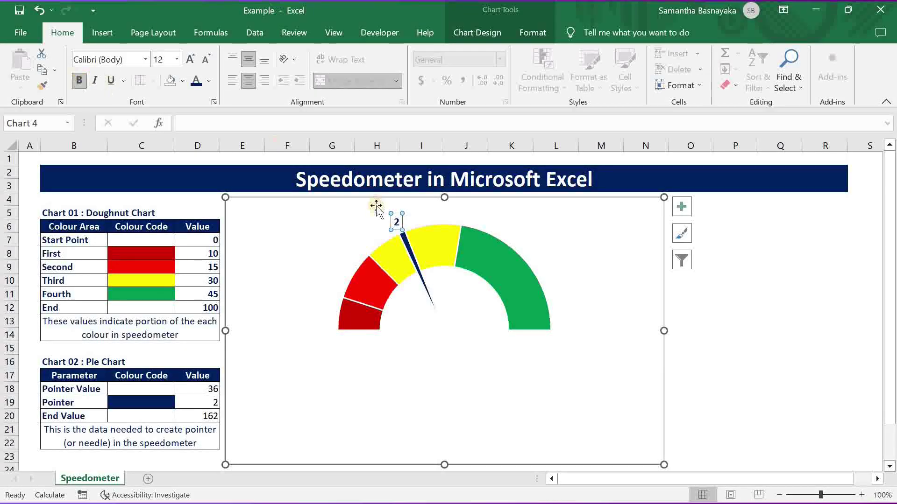
click(397, 222)
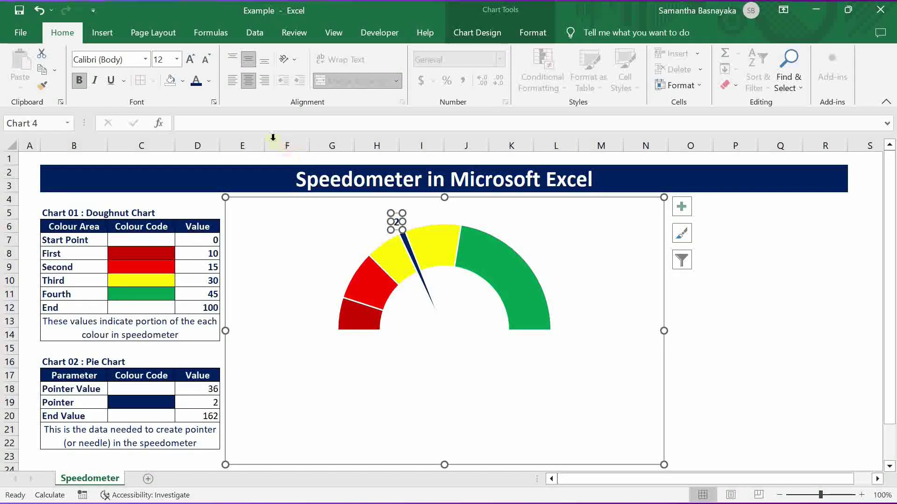
Step: Link the needle's data label to =Speedometer!$D$18 so it reads 36
click(261, 124)
text(=)
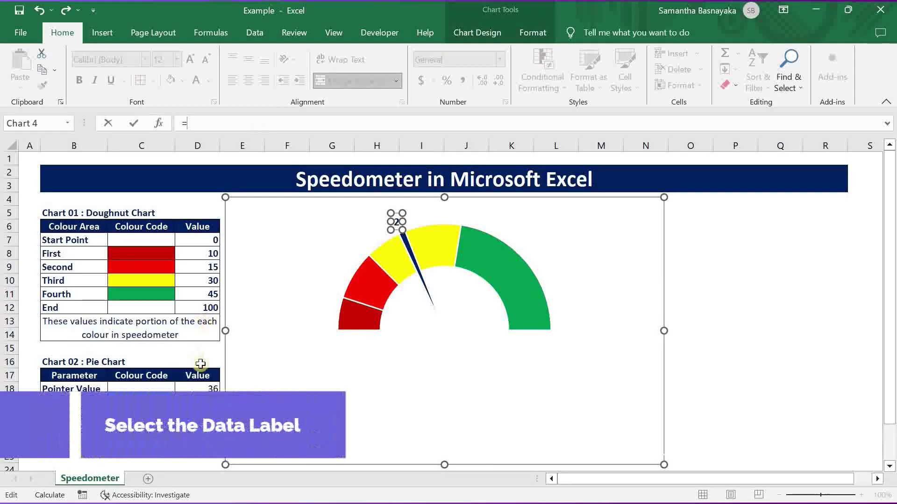
click(198, 388)
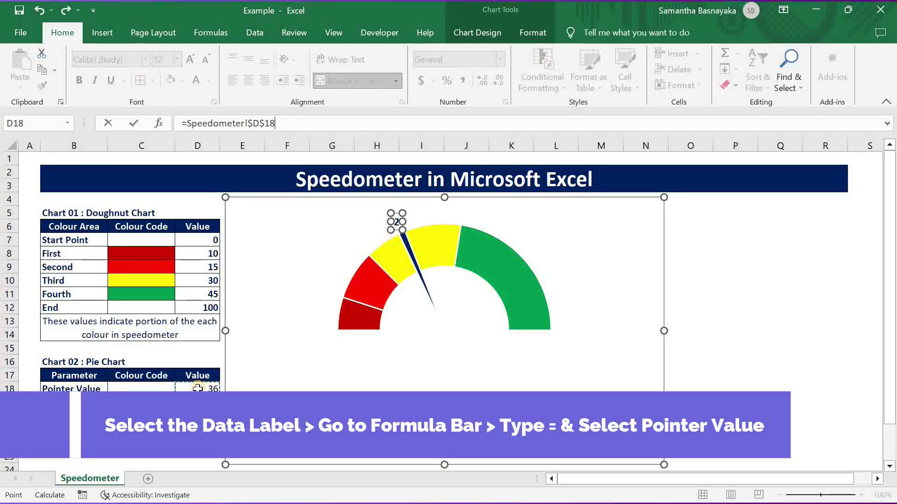
key(Return)
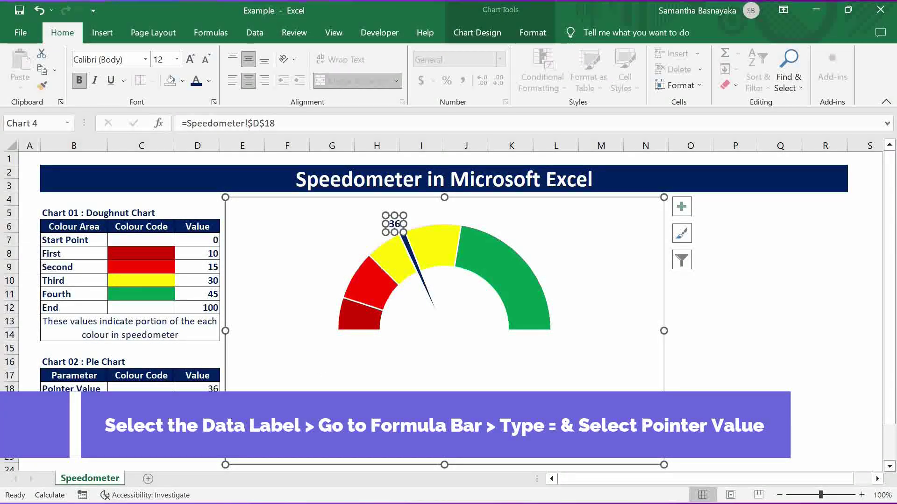
click(725, 215)
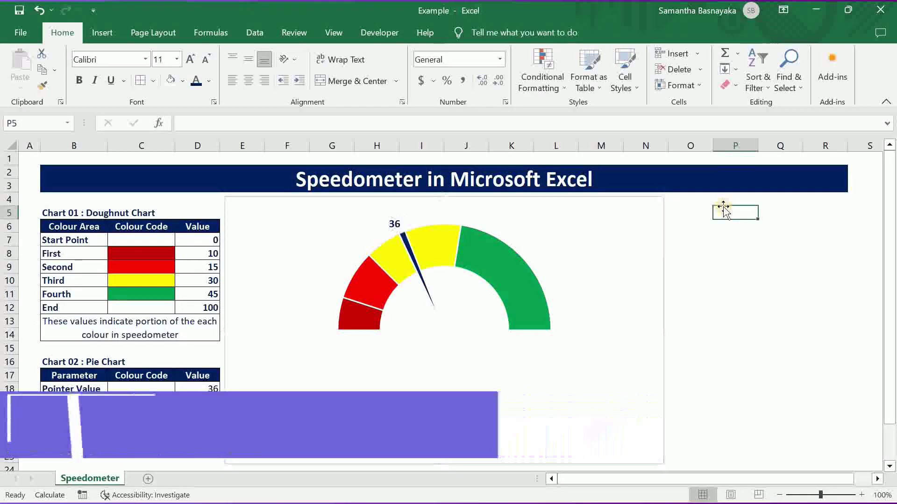
Step: Test the gauge by entering 45, then 80, as the Pointer Value in D18
click(191, 388)
text(45)
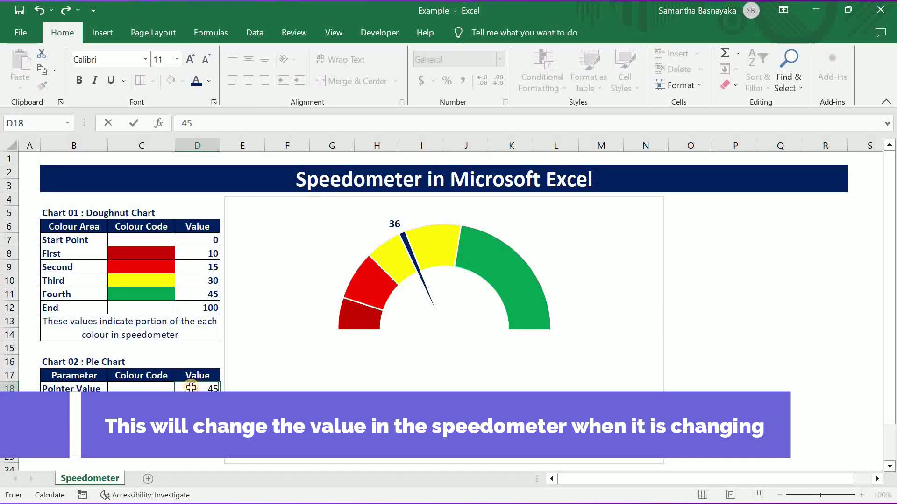
key(Return)
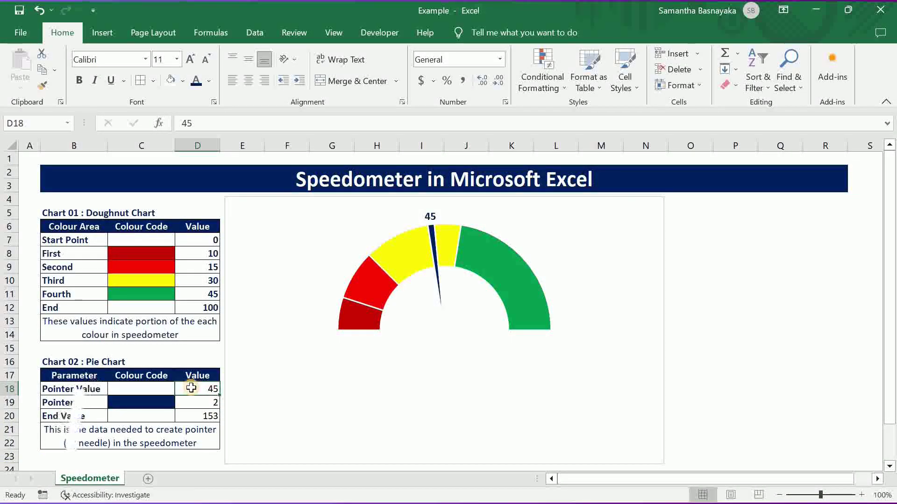
text(80)
key(Return)
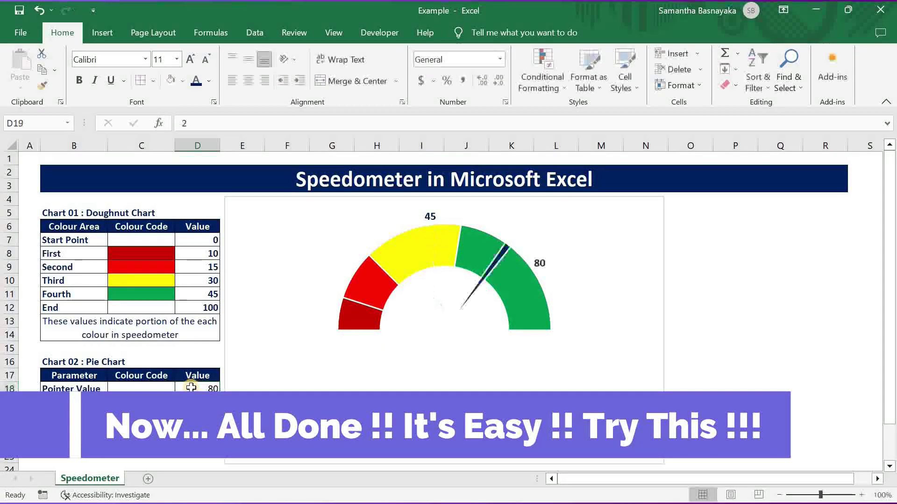